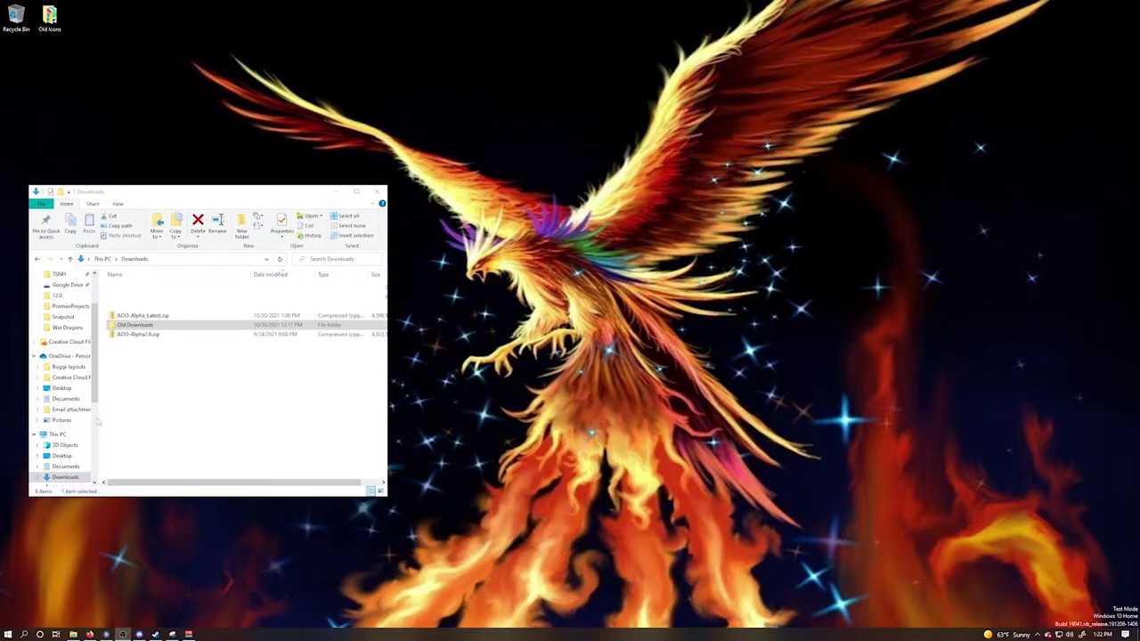
Step: Compare the AOO-Alpha2.6.zip and AOO-Alpha_Latest.zip downloads with the AOO-Alpha_Latest repository page in the browser, and close the browser
left_click(138, 335)
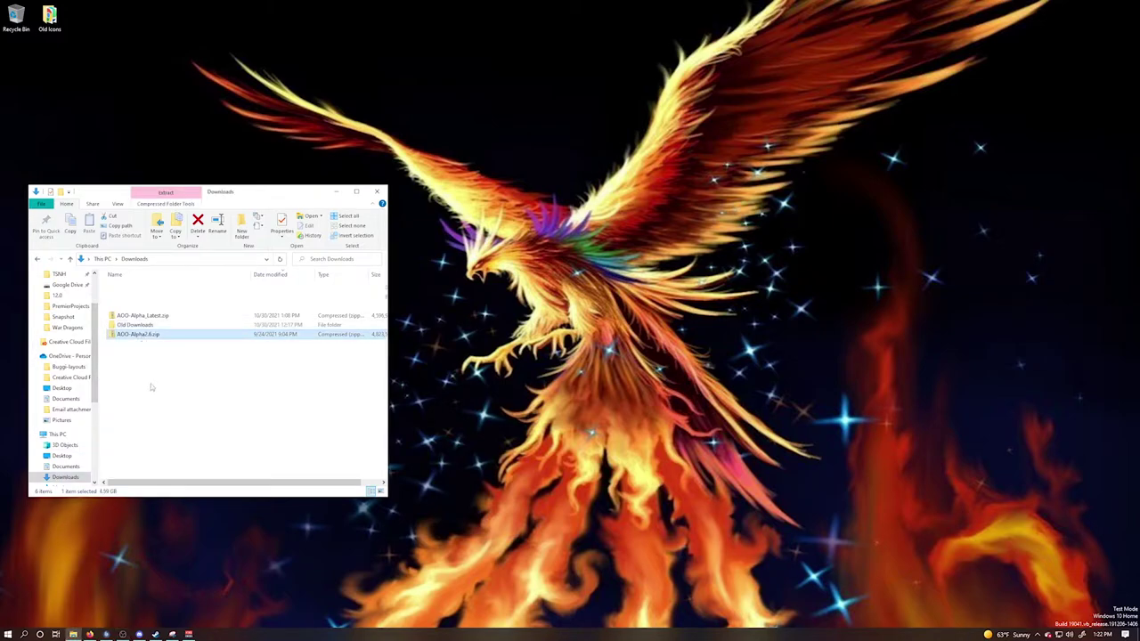
left_click(144, 316)
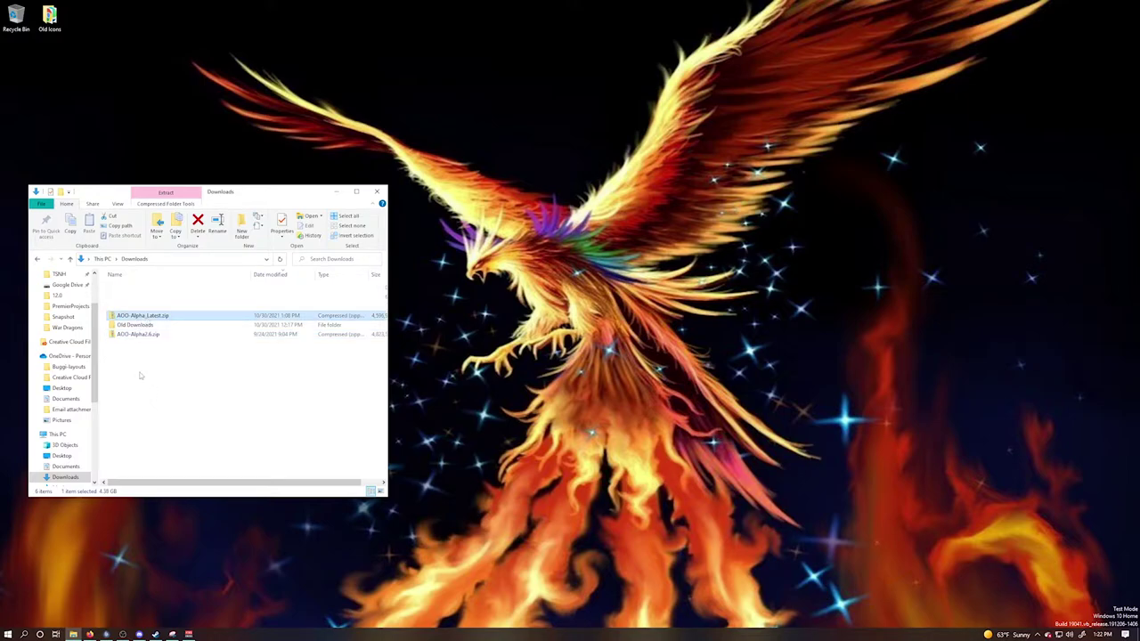
left_click(89, 634)
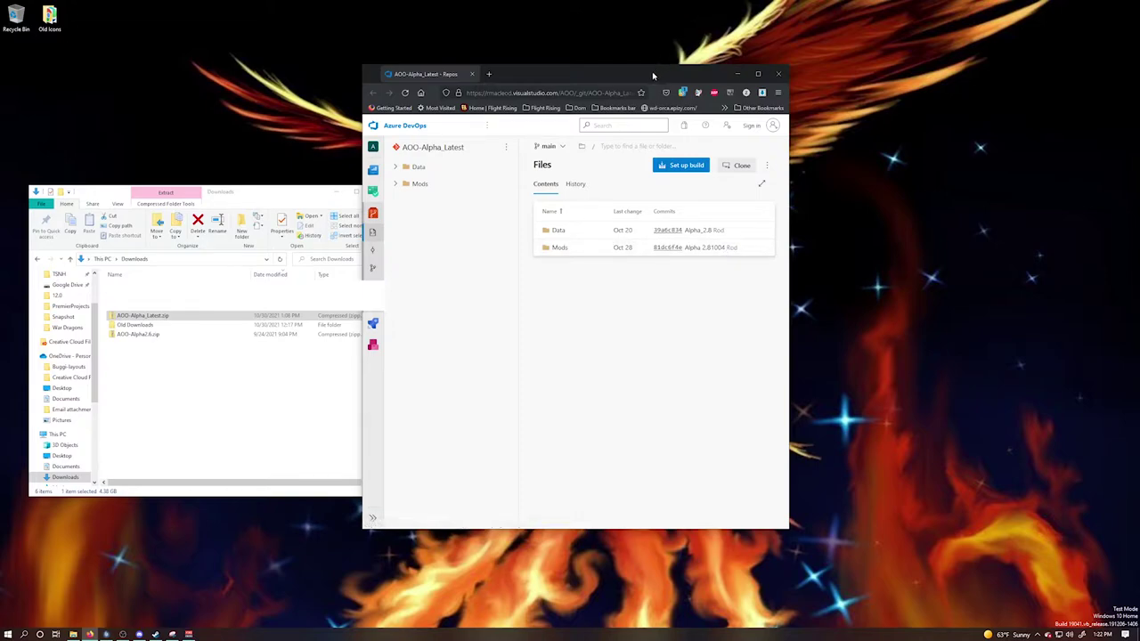
left_click_drag(623, 73, 735, 70)
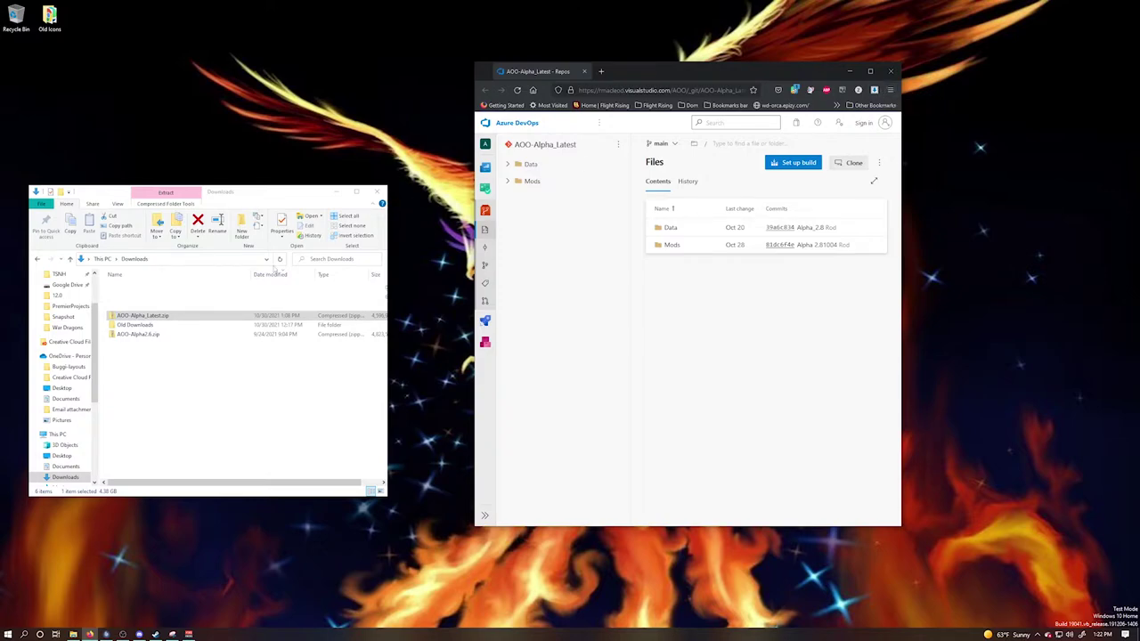
left_click(161, 318)
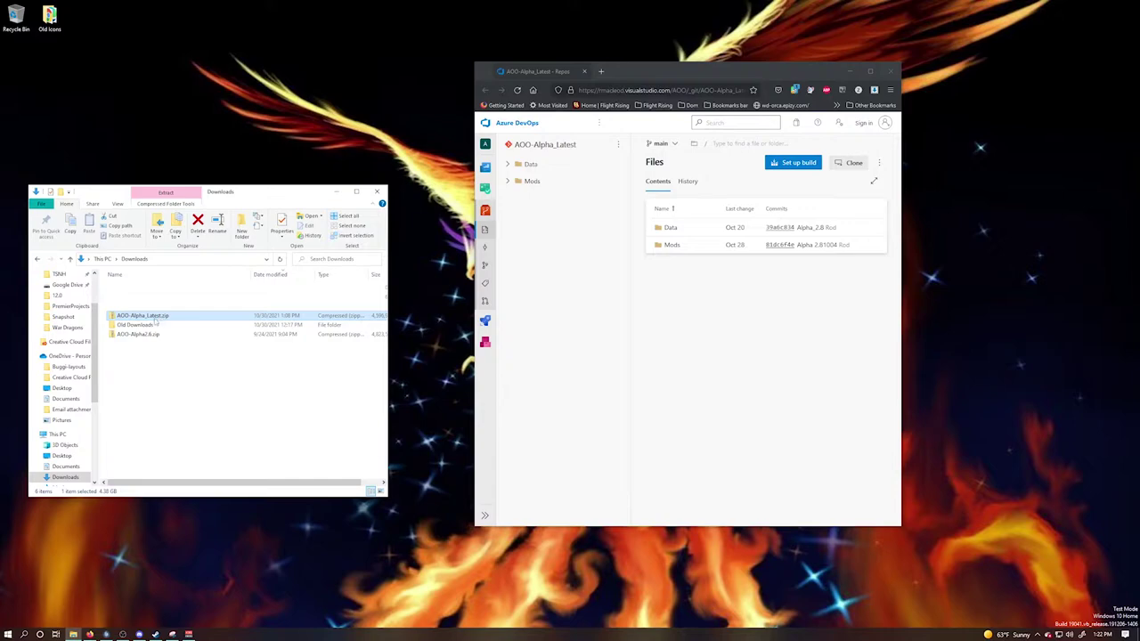
left_click(140, 337)
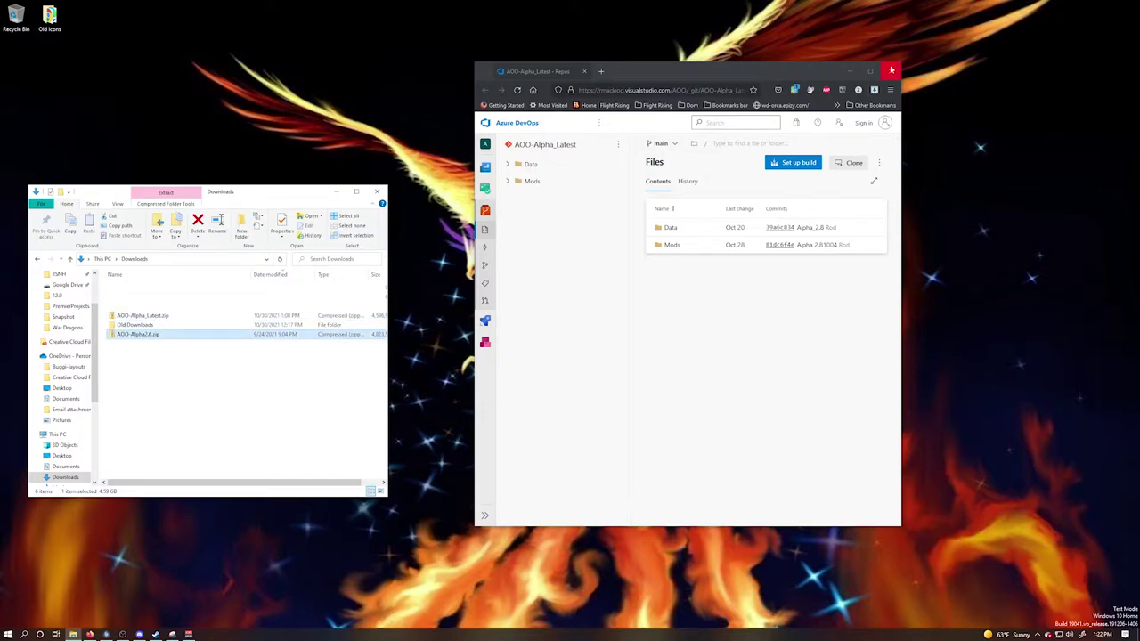
left_click(892, 69)
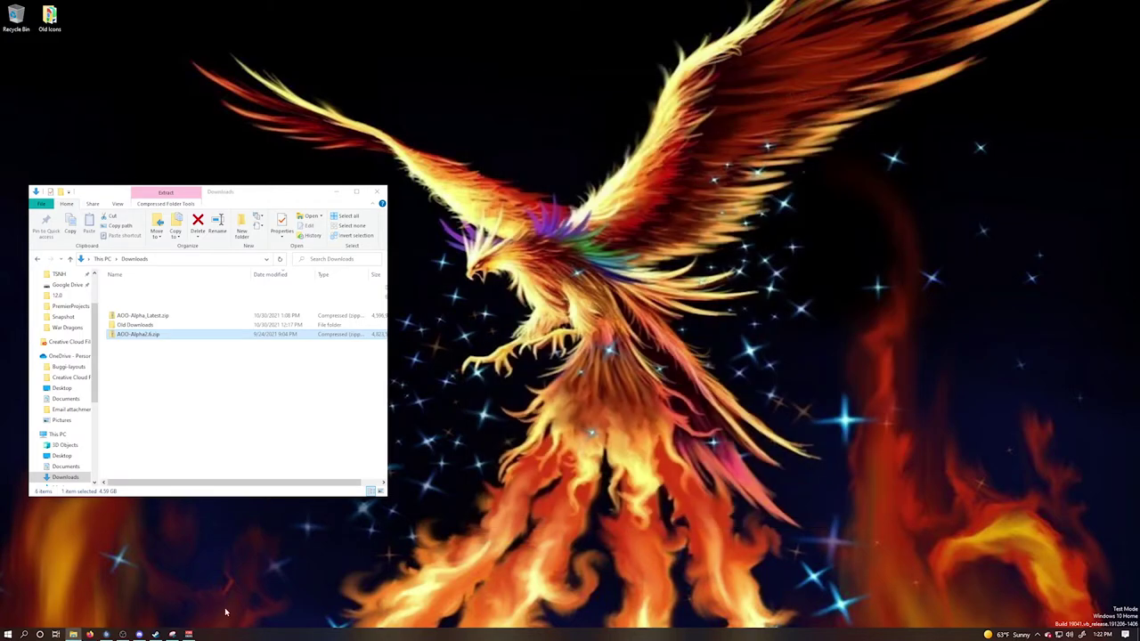
Step: Open a second File Explorer window and place it beside the Downloads window
left_click(73, 634)
left_click(72, 635)
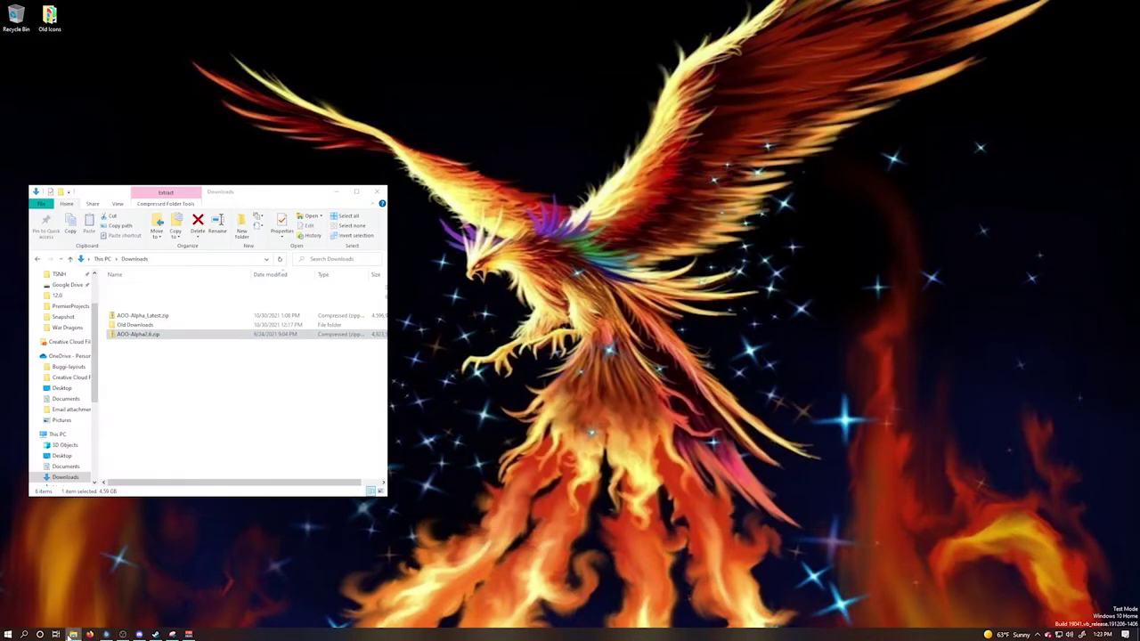
right_click(73, 635)
left_click(46, 589)
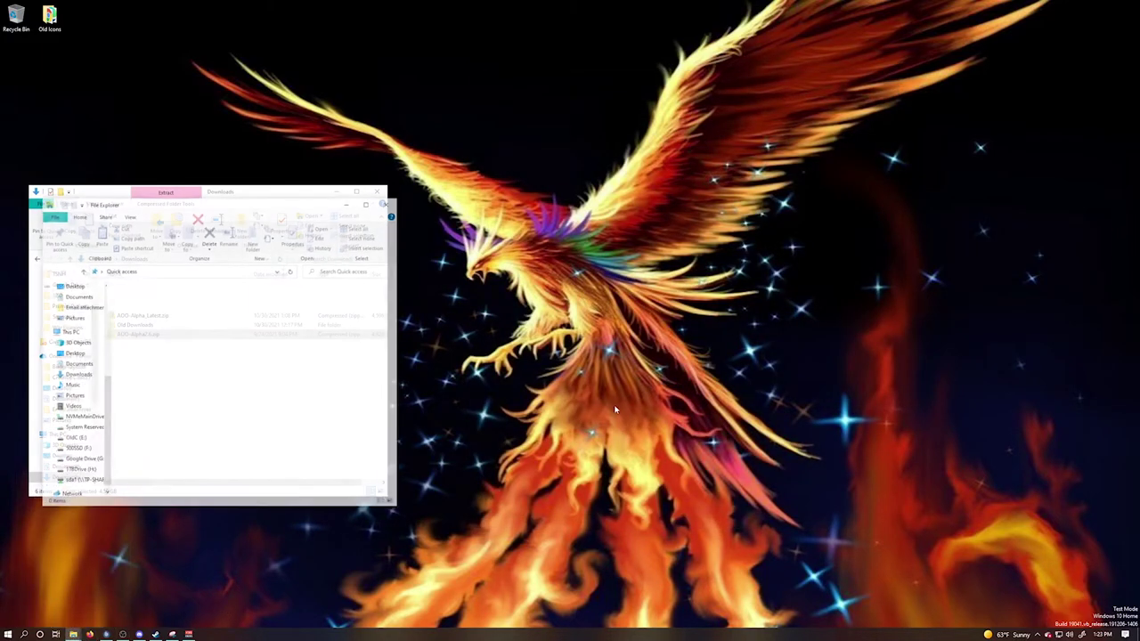
left_click_drag(265, 206, 822, 231)
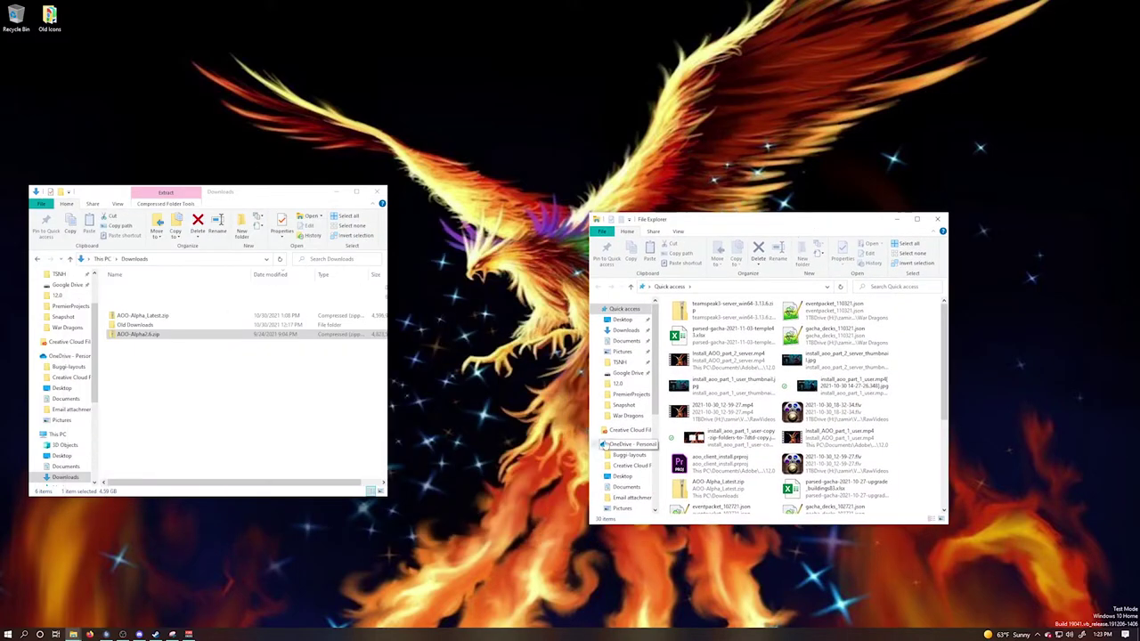
Step: Go to Steam\steamapps\common on 1TBDrive (H:) in the new window and move the window closer to Downloads
scroll(615, 445, "down", 5)
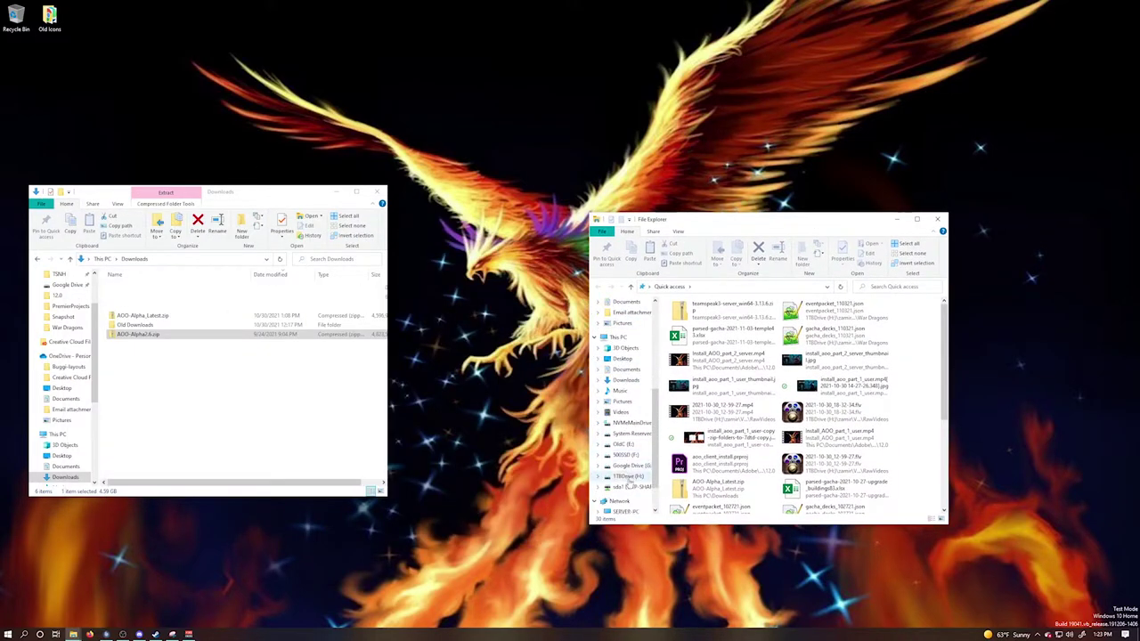
left_click(627, 477)
double_click(699, 321)
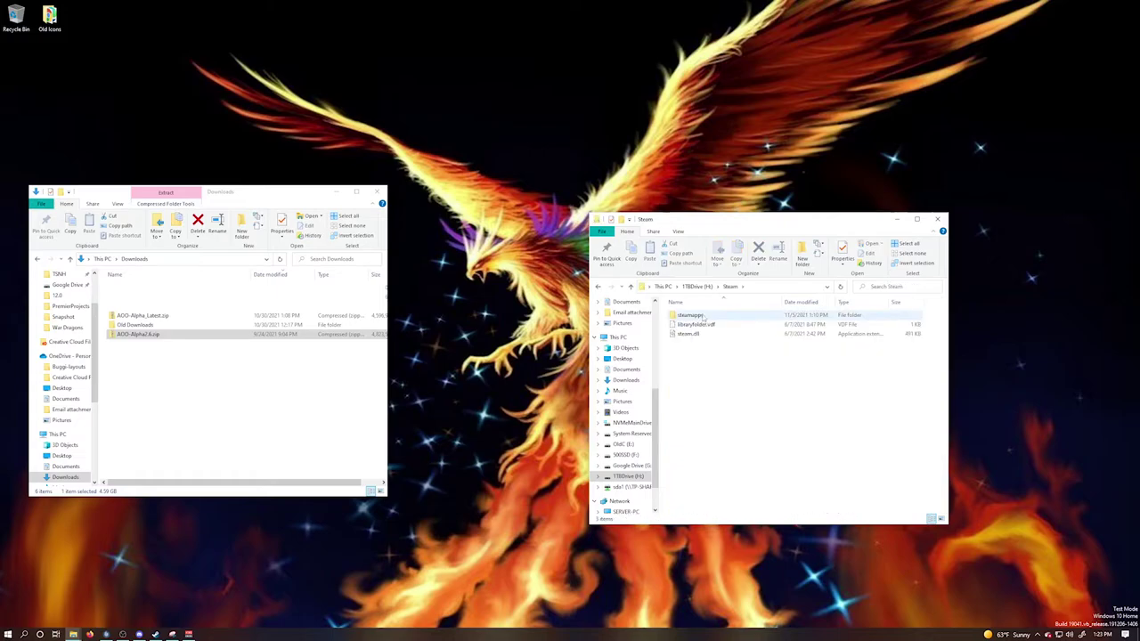
double_click(703, 317)
double_click(704, 317)
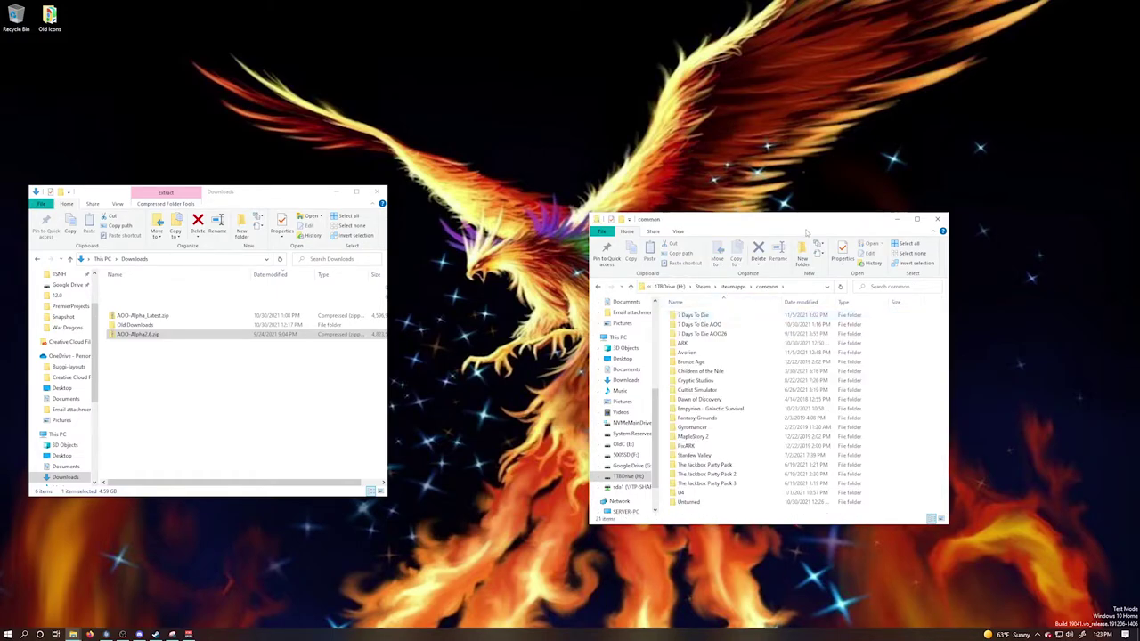
left_click_drag(807, 231, 739, 193)
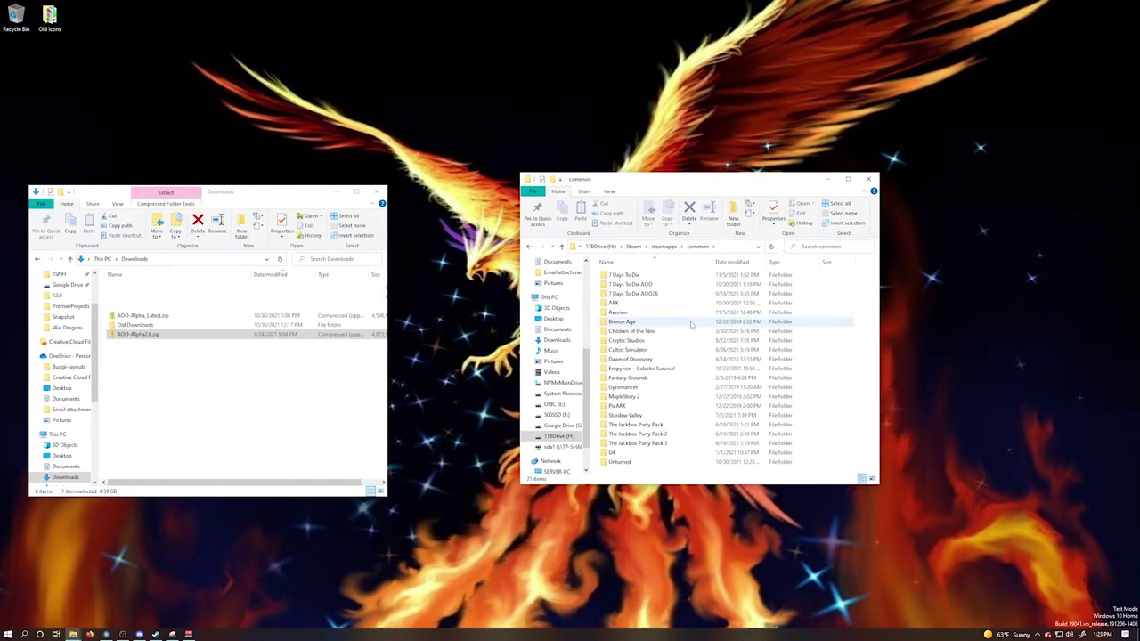
Step: Open the Data\Prefabs folder inside the 7 Days To Die AOO26 game copy
left_click(646, 294)
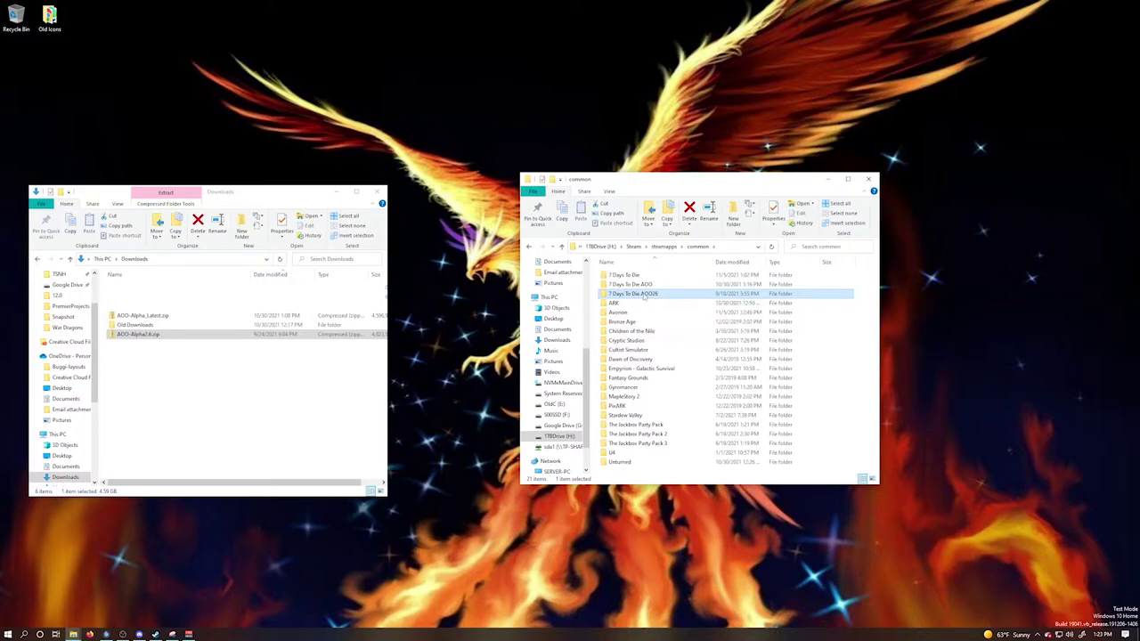
double_click(656, 295)
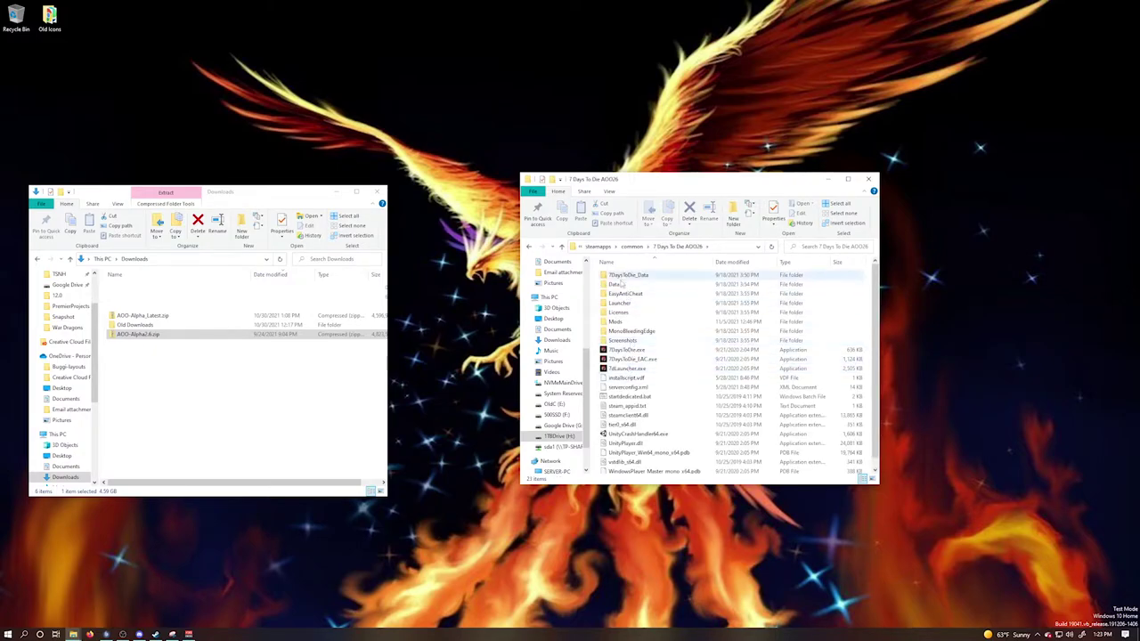
mouse_move(621, 285)
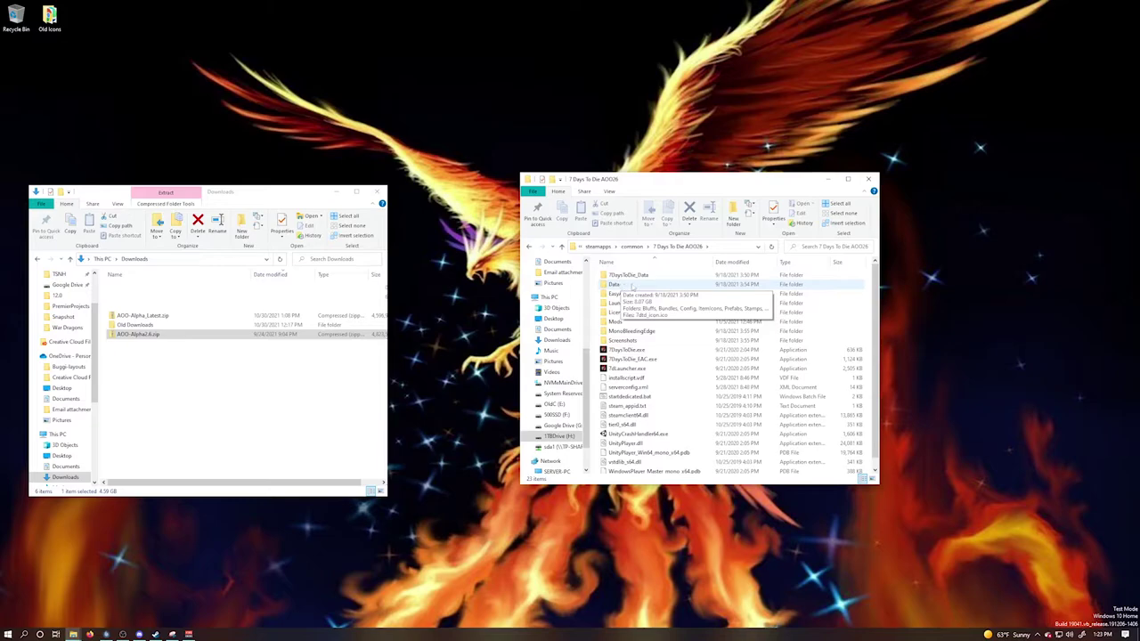
double_click(632, 286)
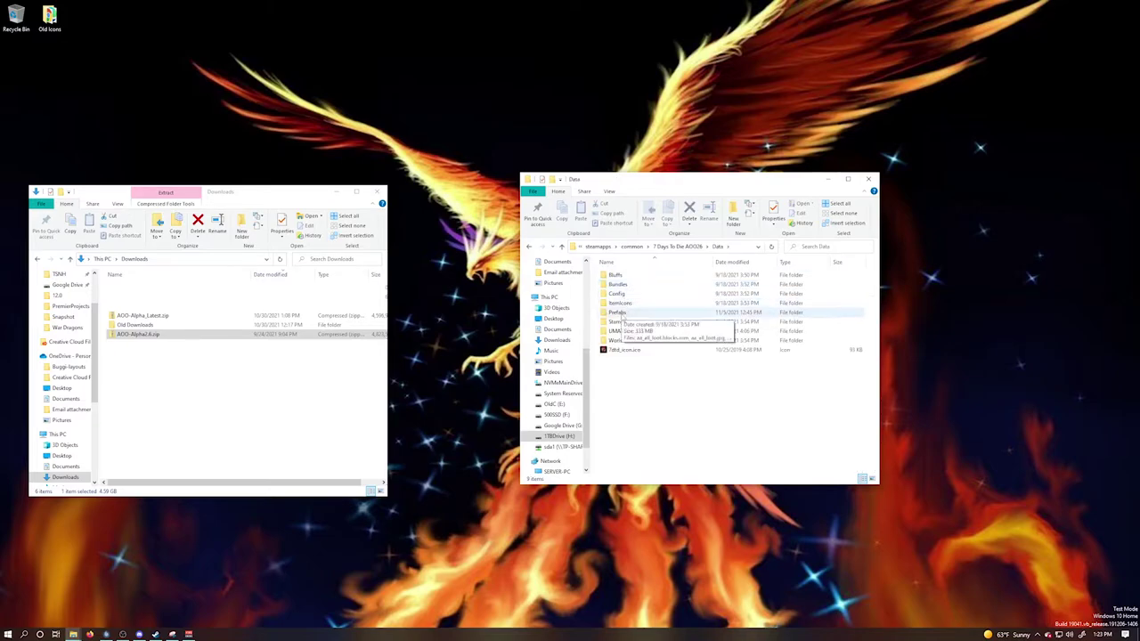
double_click(619, 314)
Step: Open AOO-Alpha2.6.zip with 7-Zip beside the game folder and show the archive's Data\Prefabs contents
right_click(153, 335)
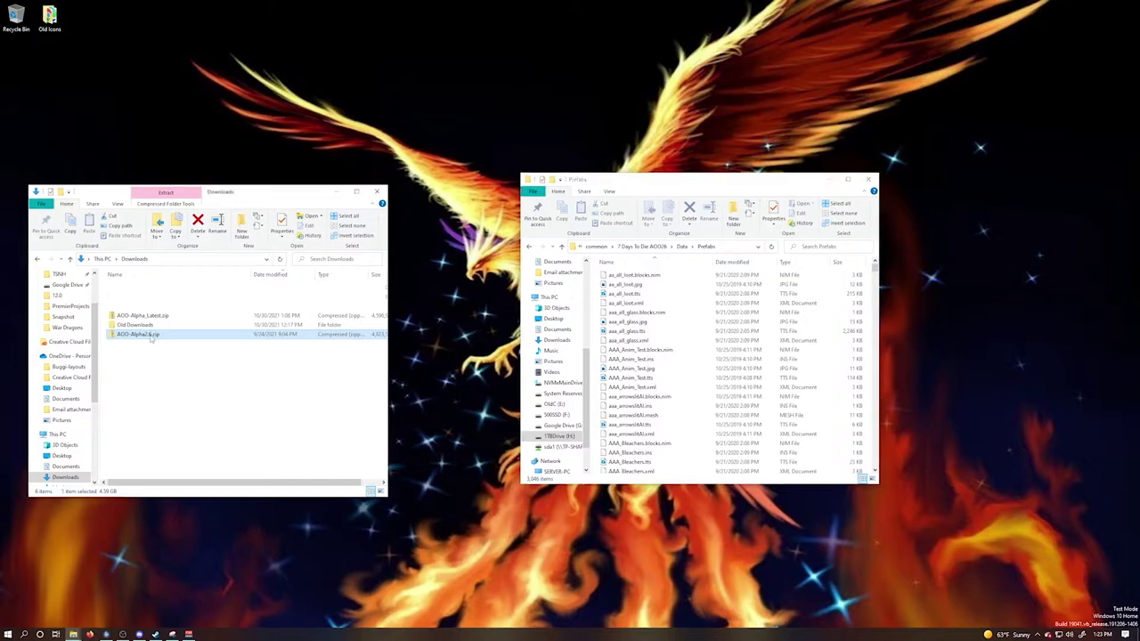
mouse_move(89, 375)
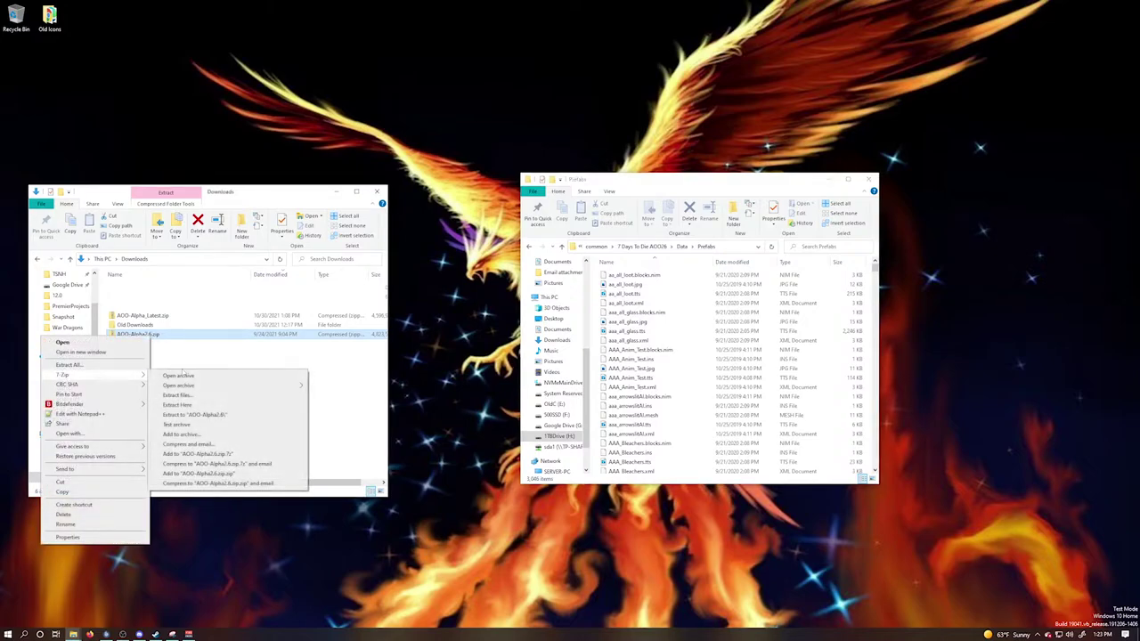
left_click(183, 375)
left_click_drag(578, 239, 430, 188)
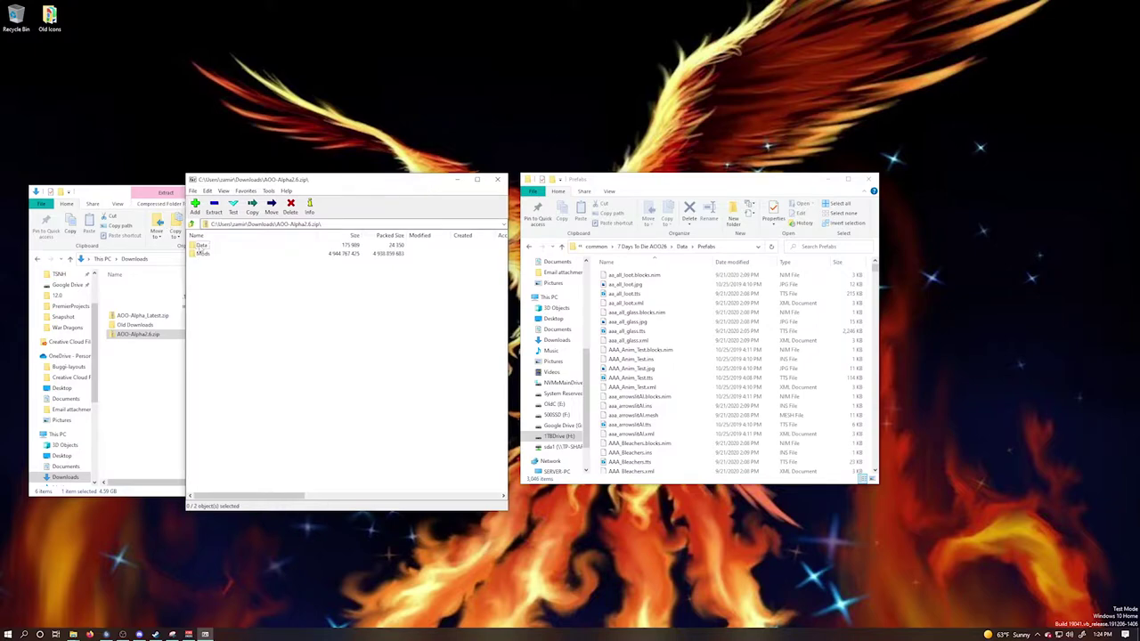
double_click(201, 246)
double_click(201, 247)
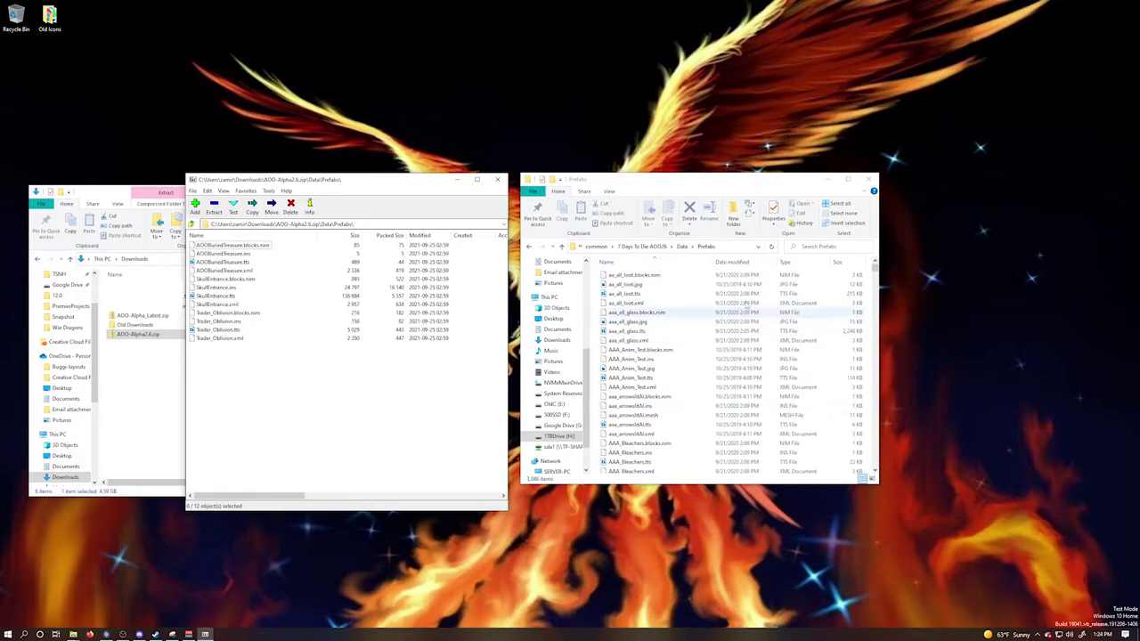
Step: Sort the game's Prefabs folder by date modified, newest first, and check where the mod files end between Trader_Oblivion.xml and barn_02.blocks.nim
left_click(754, 264)
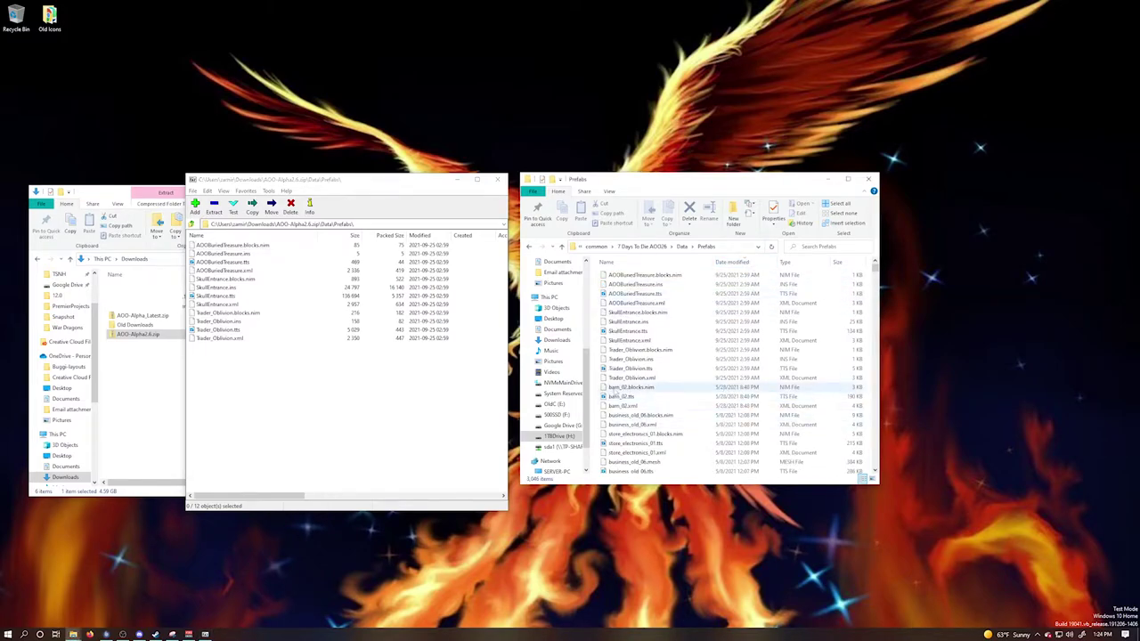
left_click(733, 389)
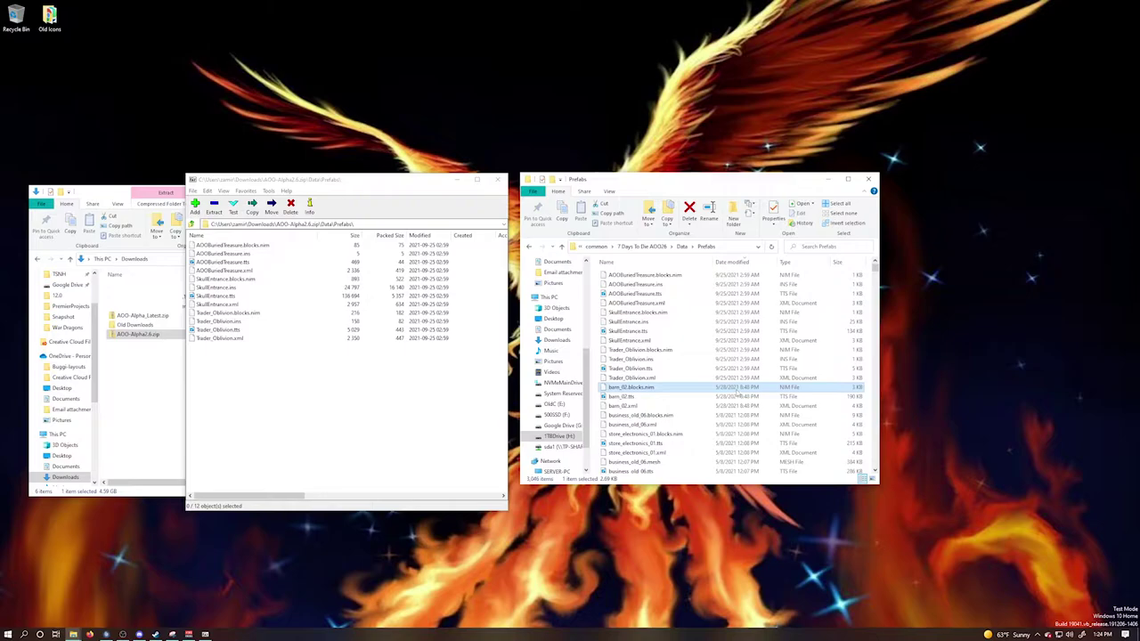
key("Up")
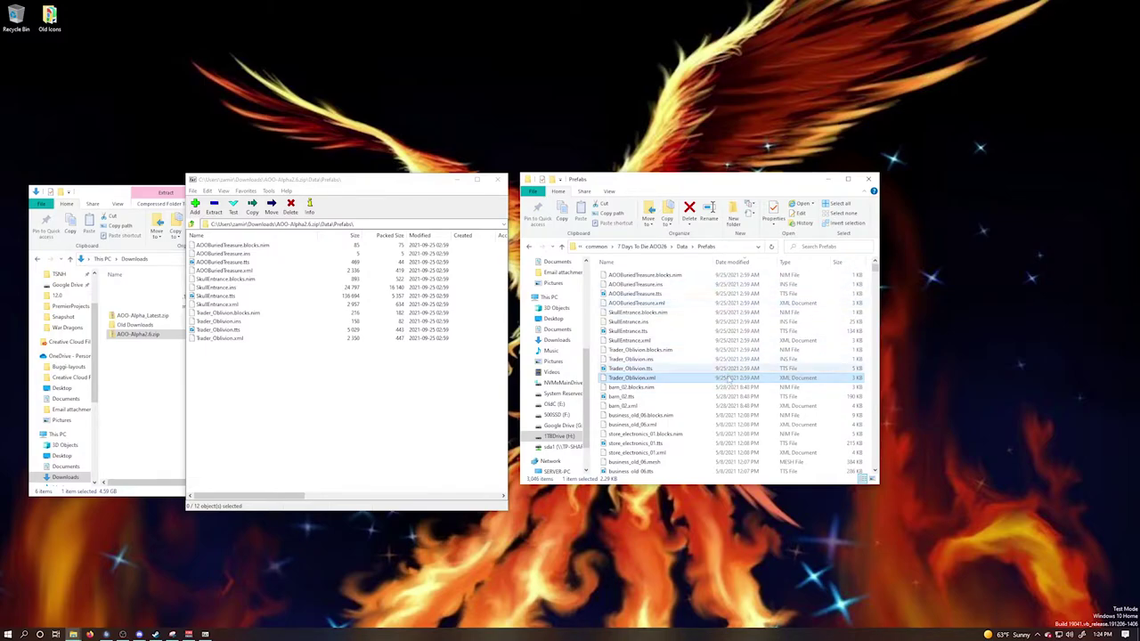
left_click(726, 389)
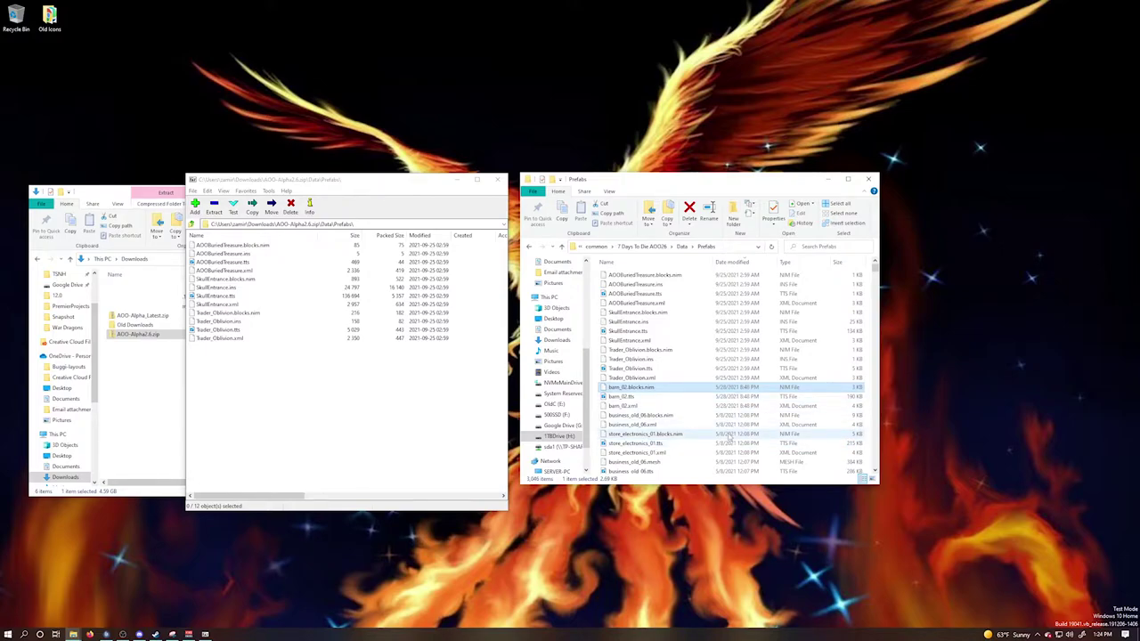
left_click(725, 379)
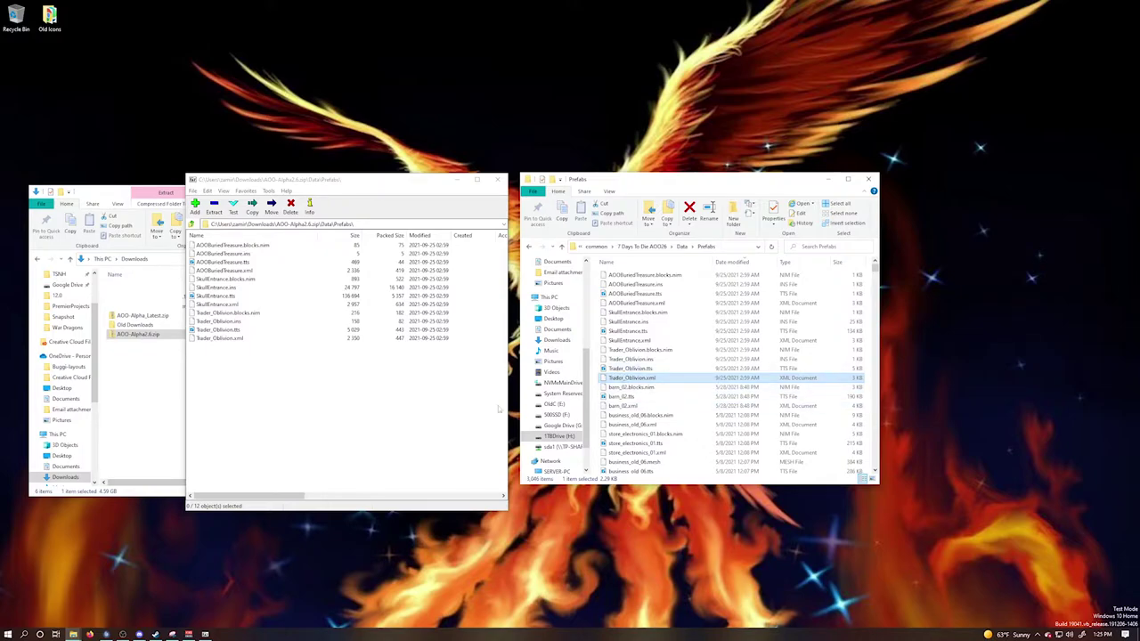
Step: Select all prefab files in the archive, from AOOBuriedTreasure.blocks.nim to Trader_Oblivion.xml, to compare them with the game's Prefabs folder
left_click(247, 365)
left_click(238, 339)
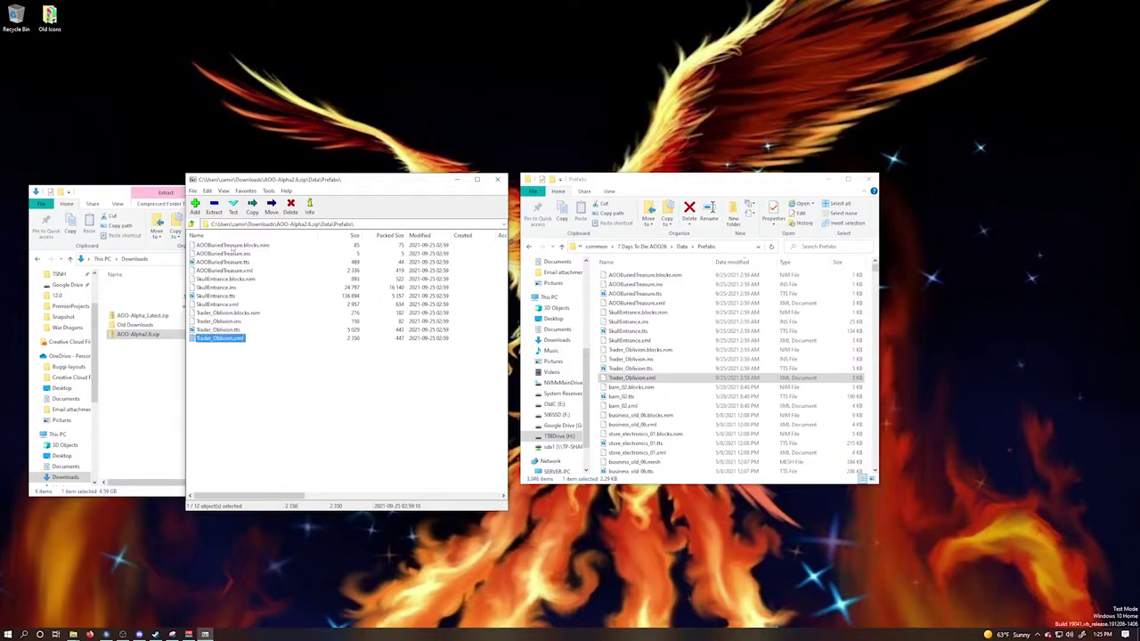
left_click(232, 246, "shift")
Step: Delete the old mod files, AOOBuriedTreasure.blocks.nim through Trader_Oblivion.xml, from the game's Prefabs folder
left_click_drag(232, 247, 679, 332)
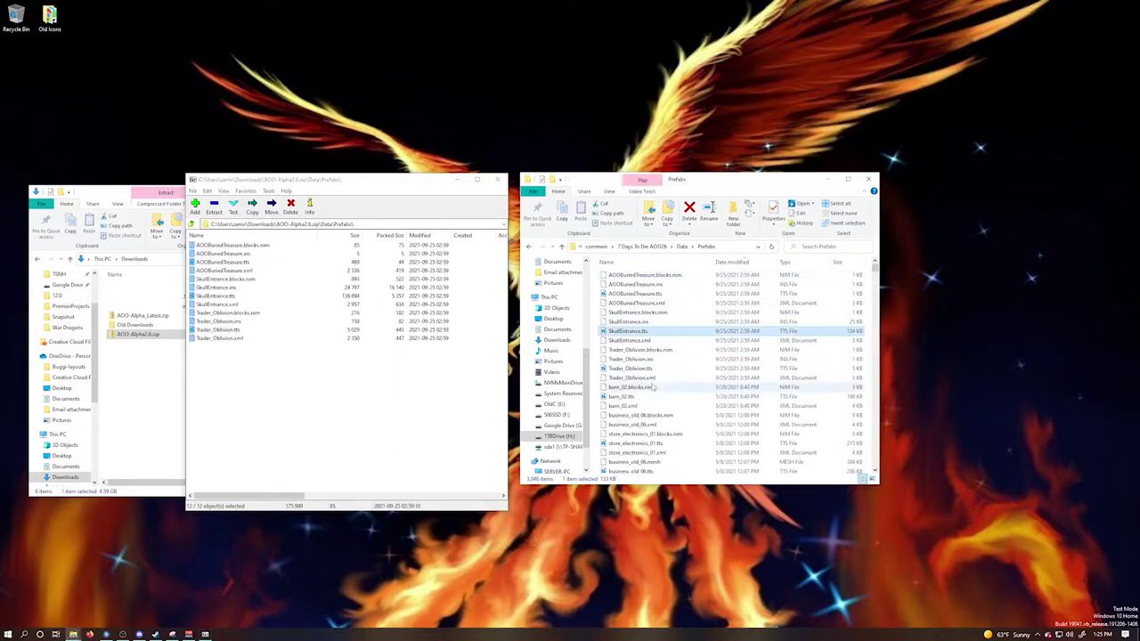
left_click(666, 279, "shift")
right_click(666, 279)
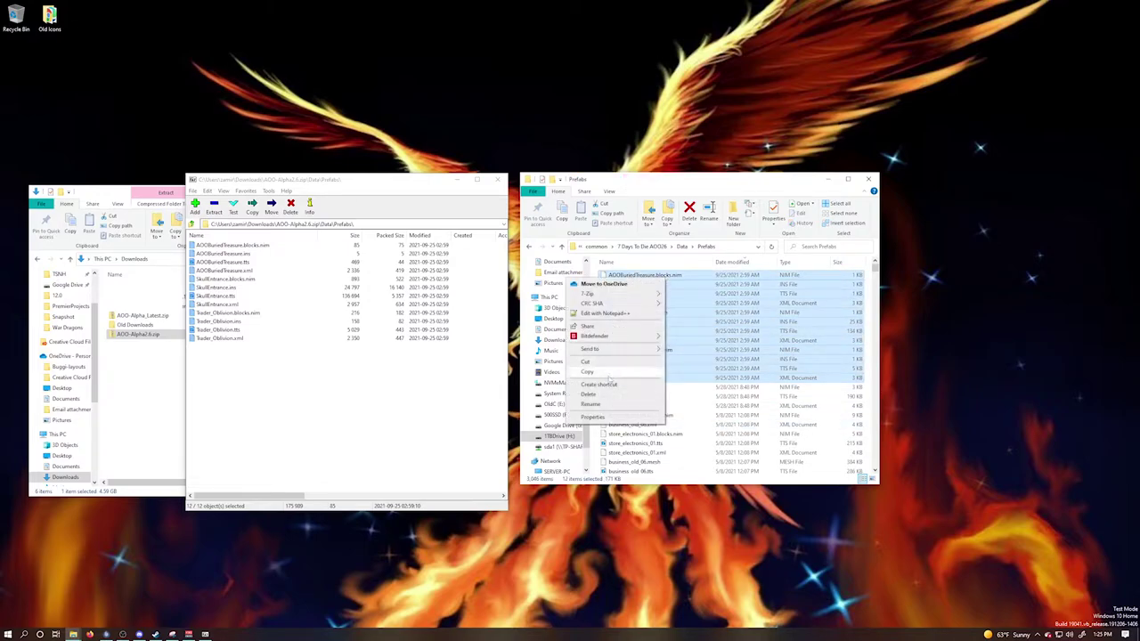
left_click(623, 394)
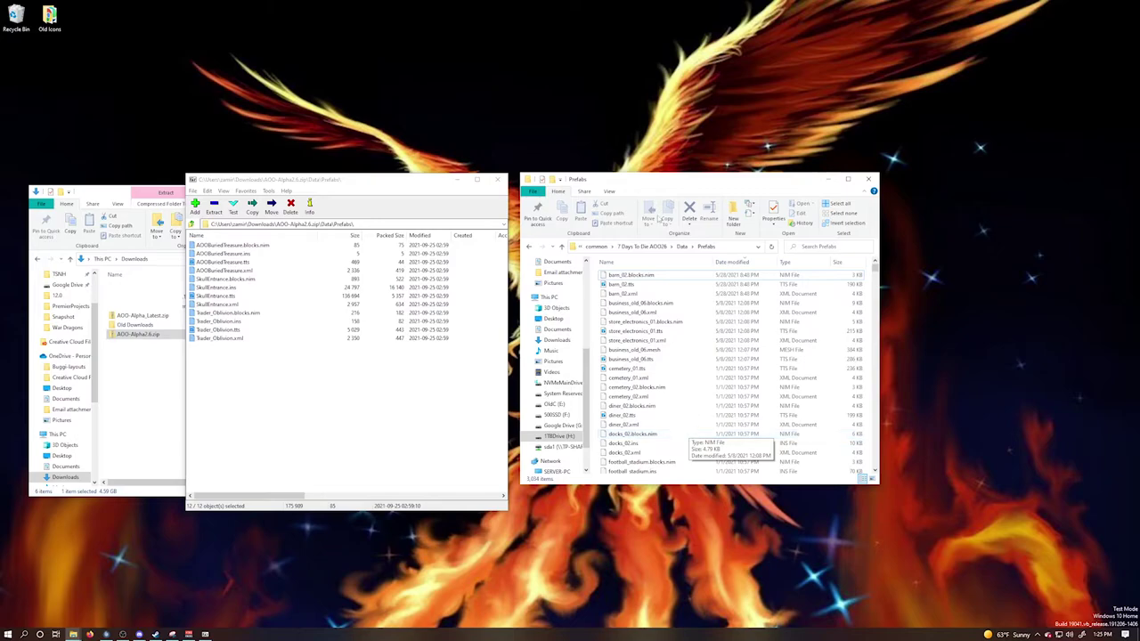
Step: Delete all the old mod folders and README.md from the Mods folder of 7 Days To Die AOO26
left_click(657, 248)
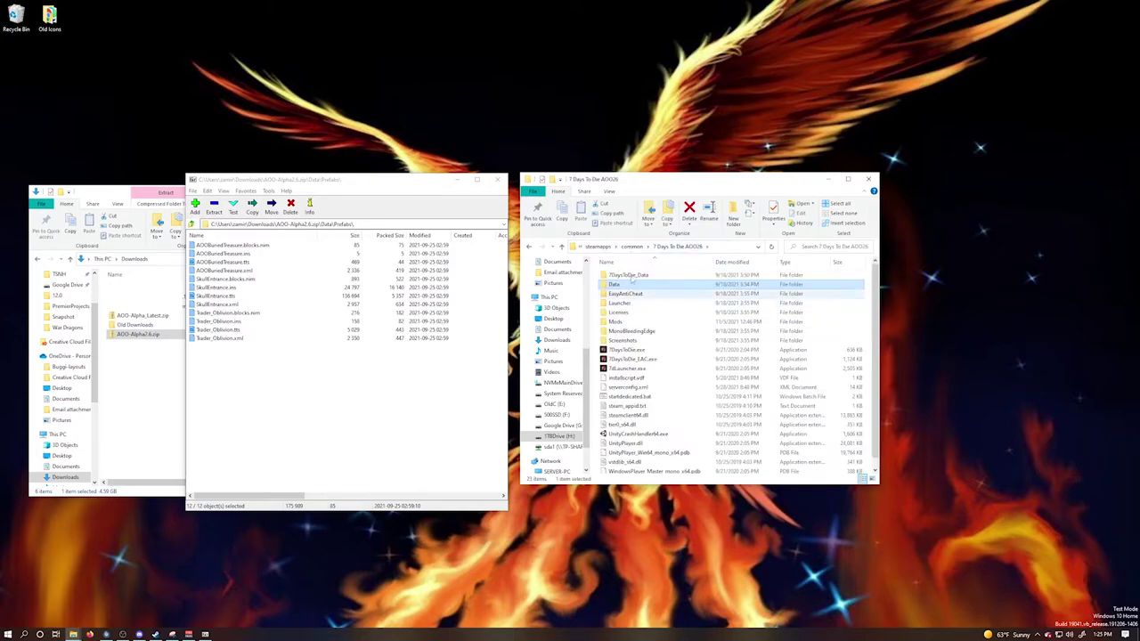
double_click(616, 324)
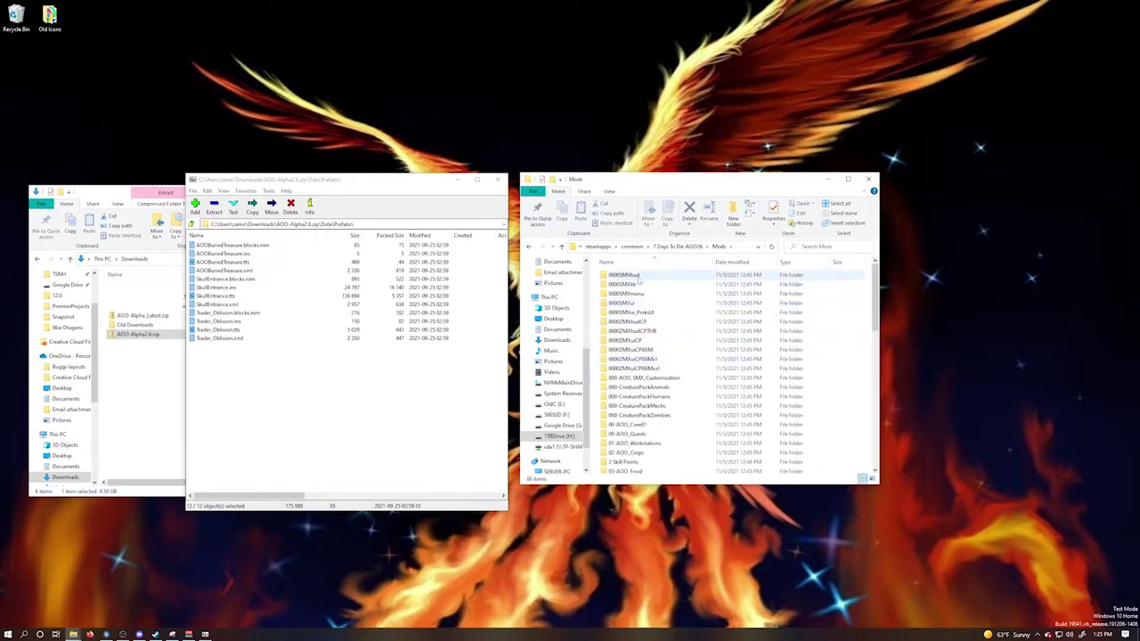
scroll(703, 321, "down", 15)
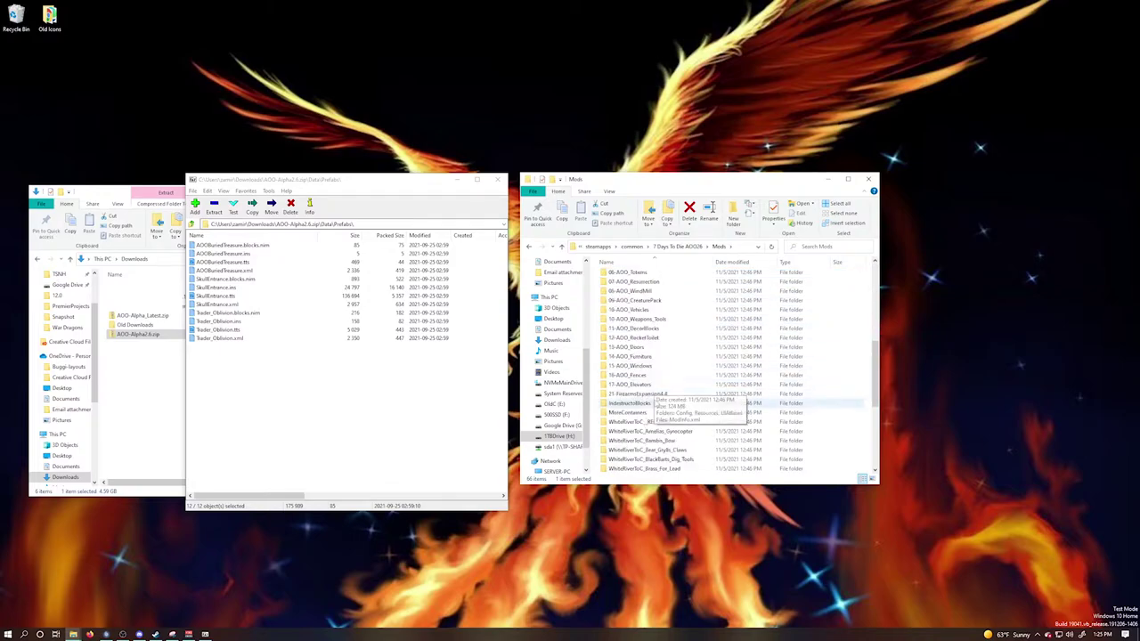
key("ctrl+a")
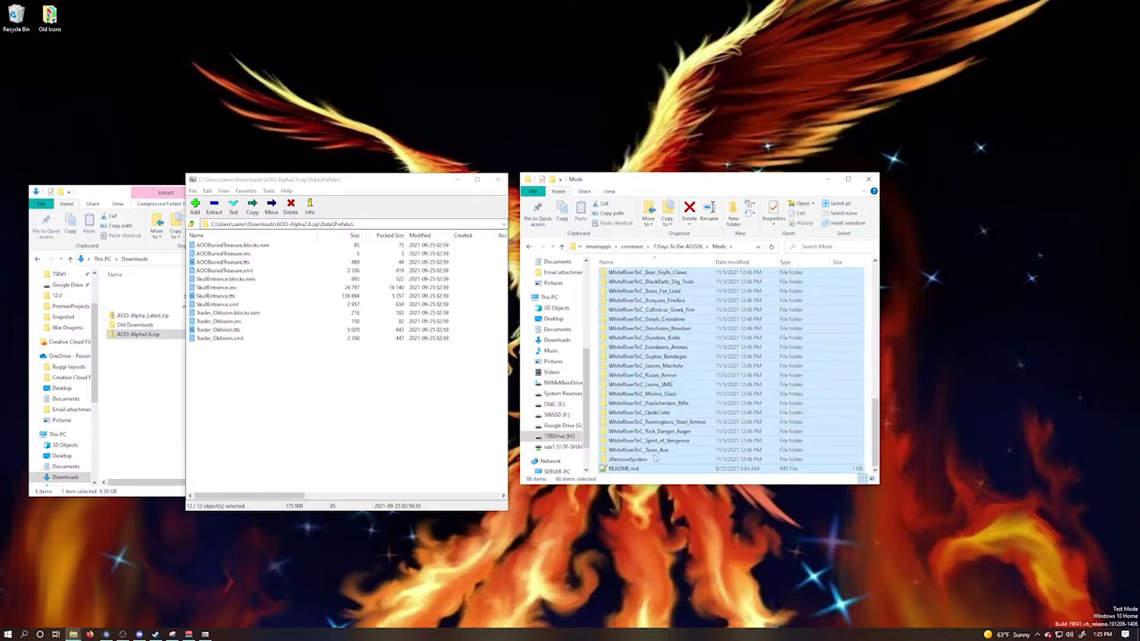
right_click(673, 383)
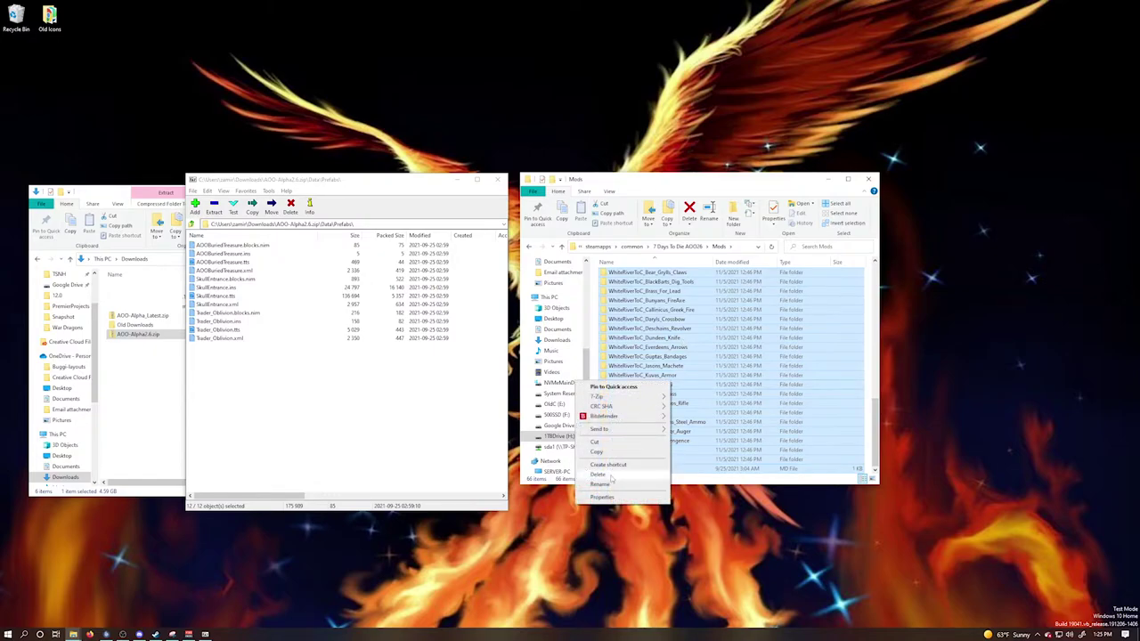
left_click(612, 474)
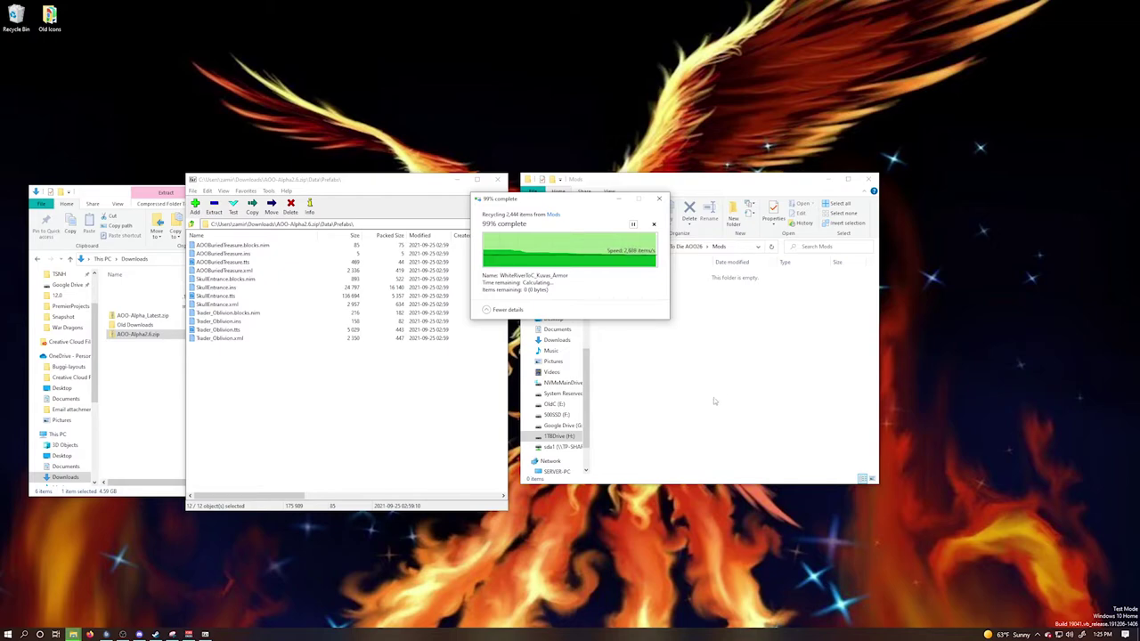
Step: Close the AOO-Alpha2.6.zip archive and open AOO-Alpha_Latest.zip from Downloads in 7-Zip, placed beside the game folder window
key("alt+Tab")
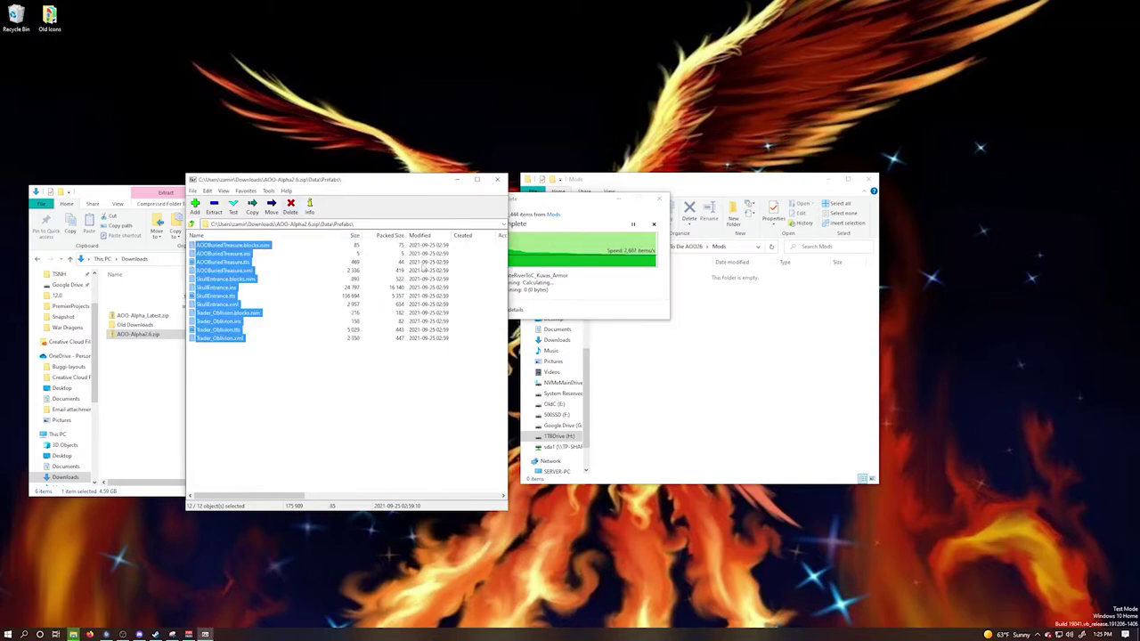
left_click(500, 180)
left_click(155, 316)
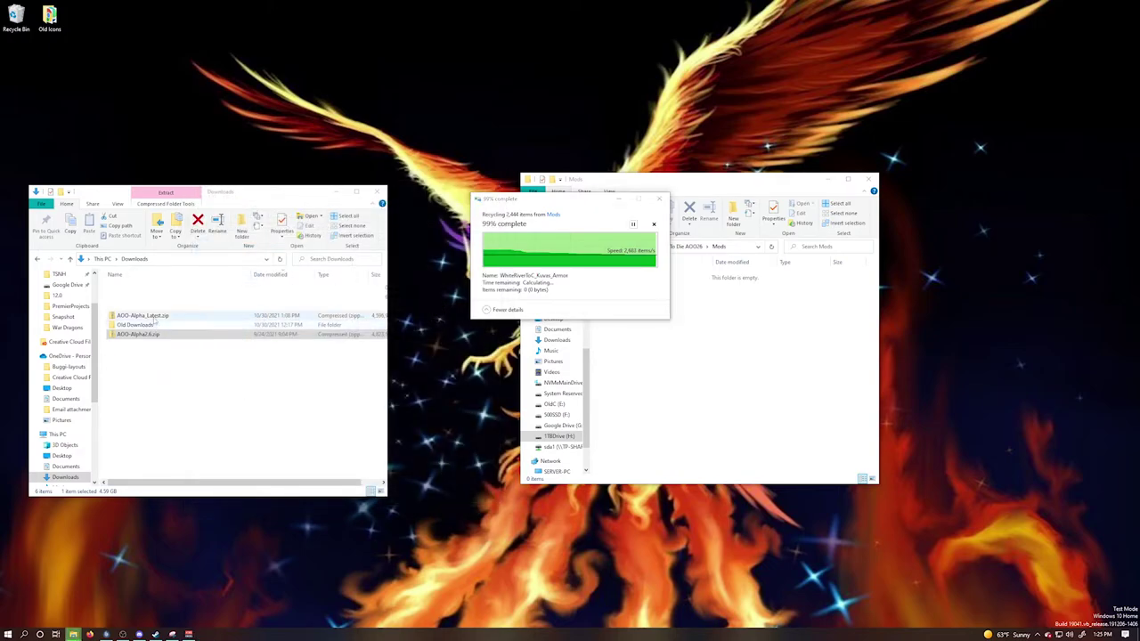
right_click(154, 317)
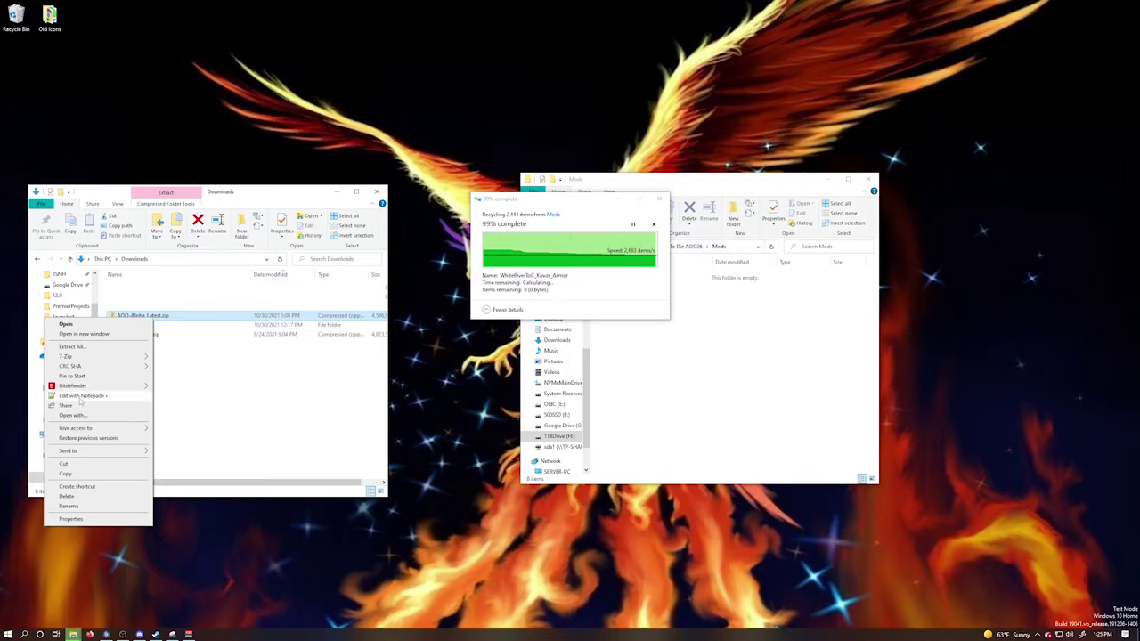
mouse_move(75, 356)
left_click(183, 358)
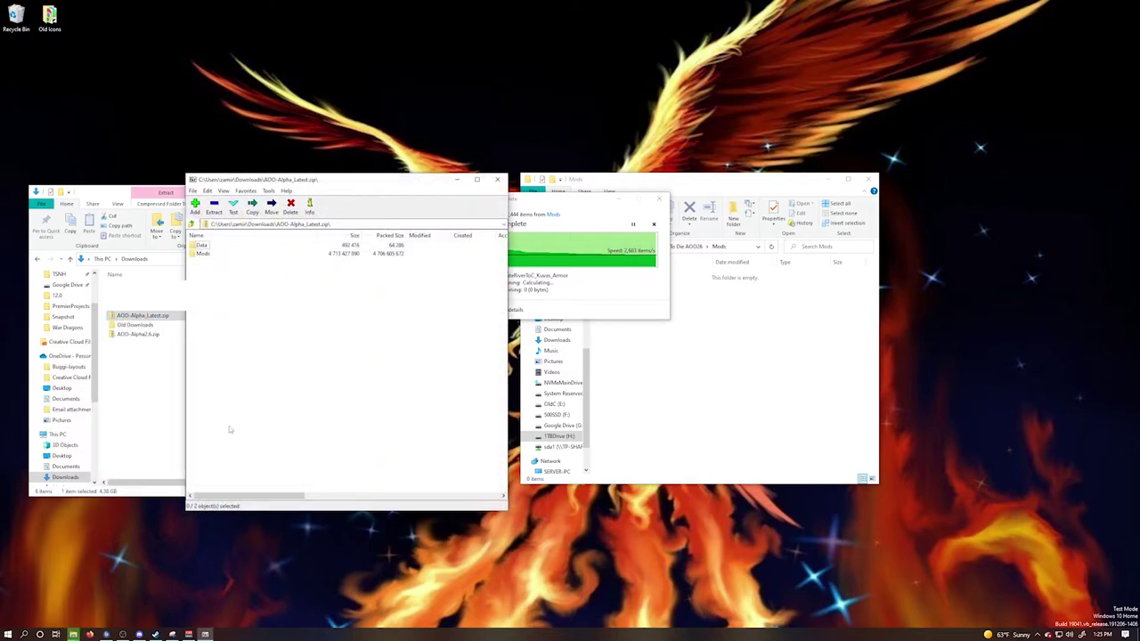
left_click_drag(417, 184, 364, 186)
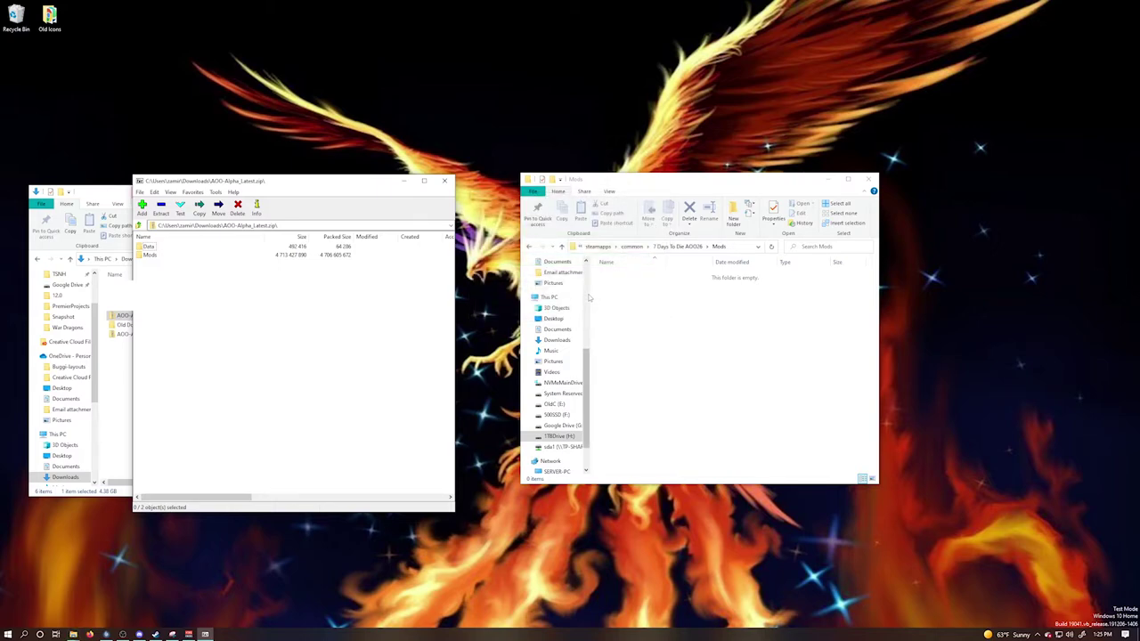
Step: Extract the Data and Mods folders from AOO-Alpha_Latest.zip into the 7 Days To Die AOO26 folder
left_click(661, 247)
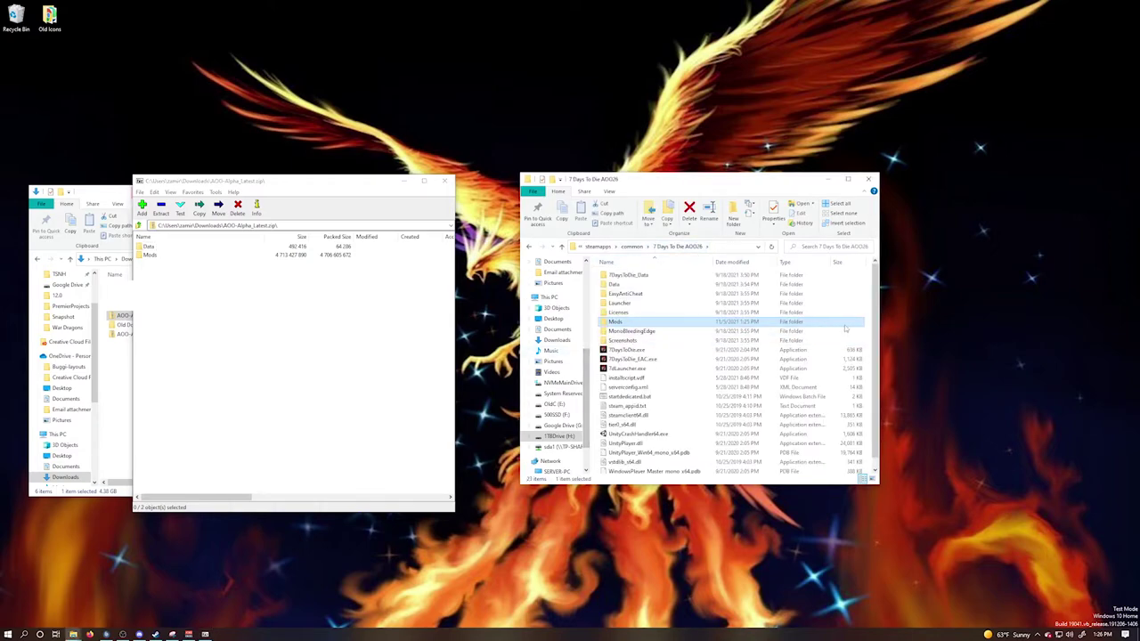
left_click(782, 406)
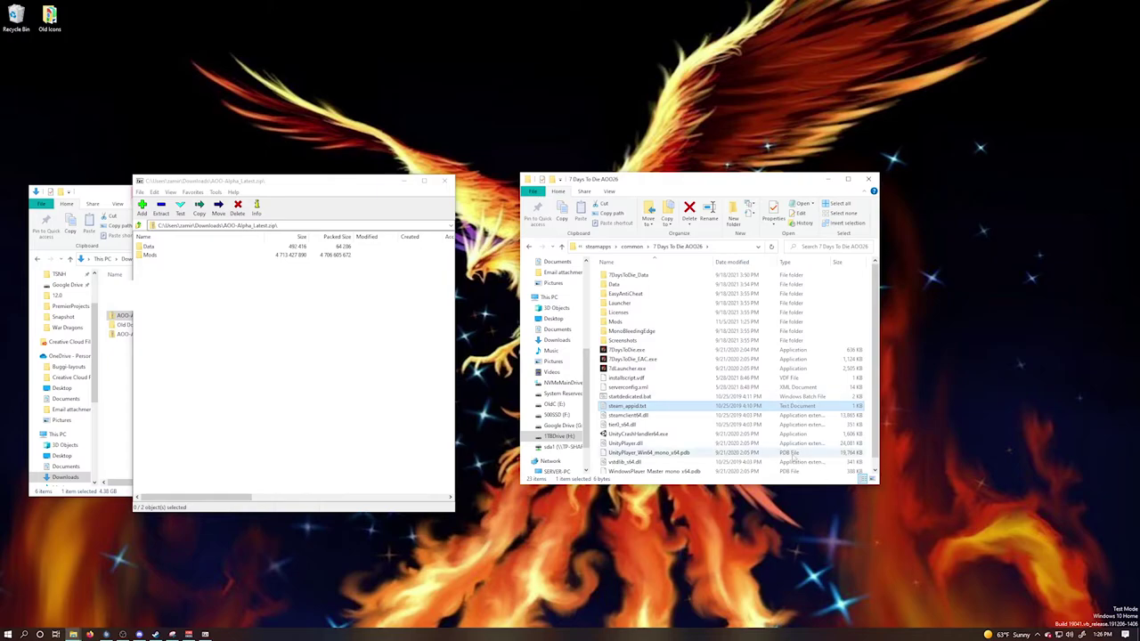
left_click(148, 247)
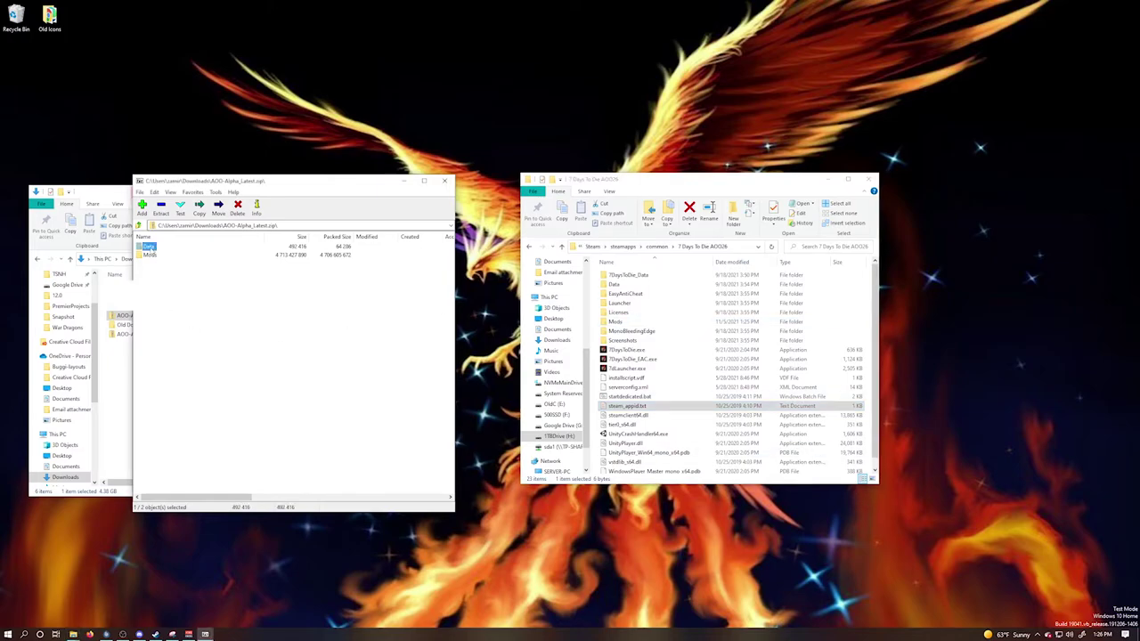
left_click(151, 255, "shift")
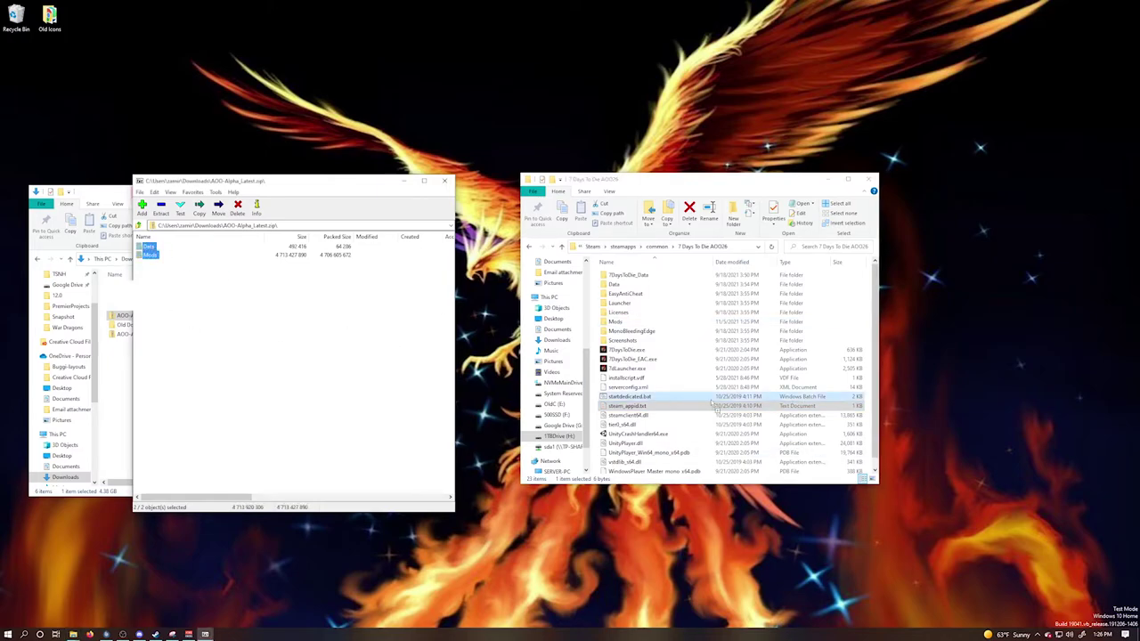
left_click_drag(866, 389, 867, 392)
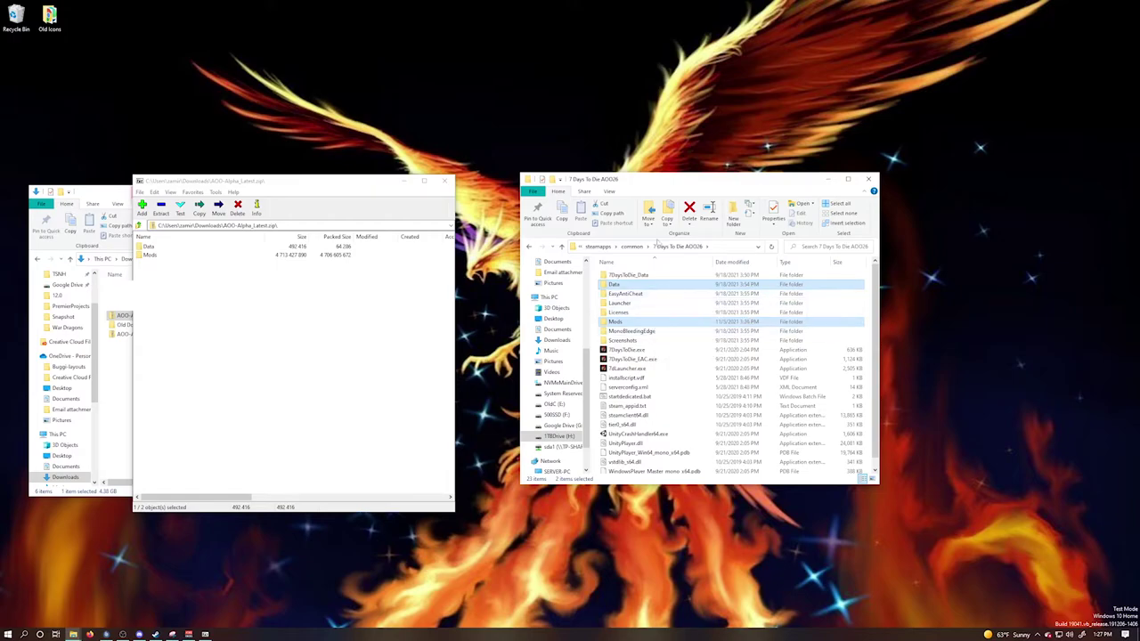
Step: Rename the 7 Days To Die AOO26 folder in steamapps\common as 7 Days To Die AOO28
left_click(631, 247)
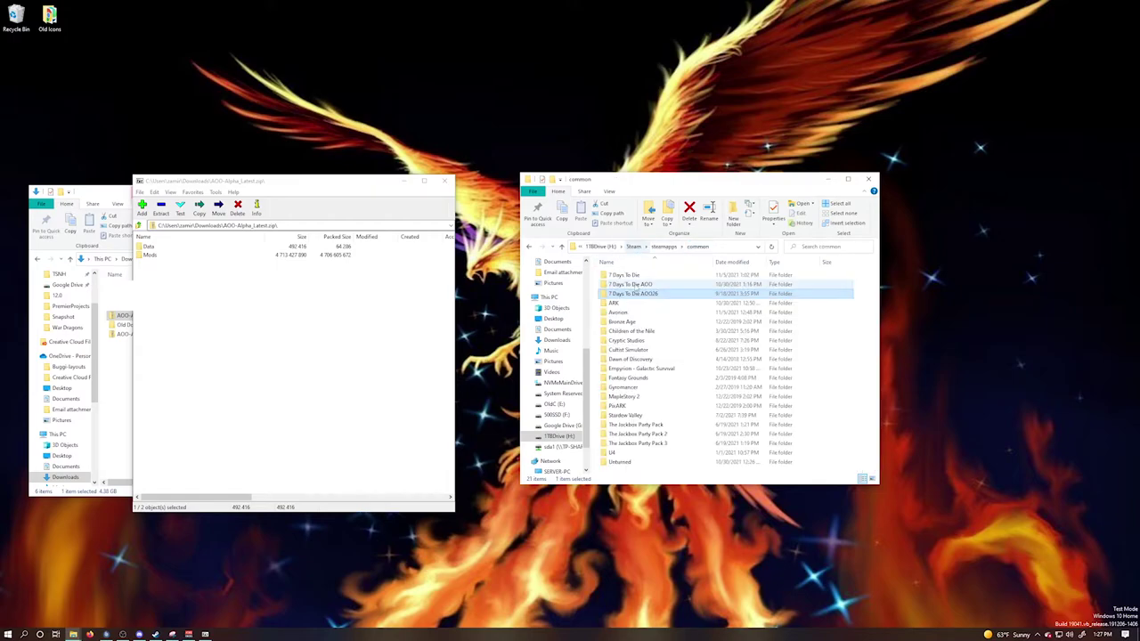
right_click(657, 298)
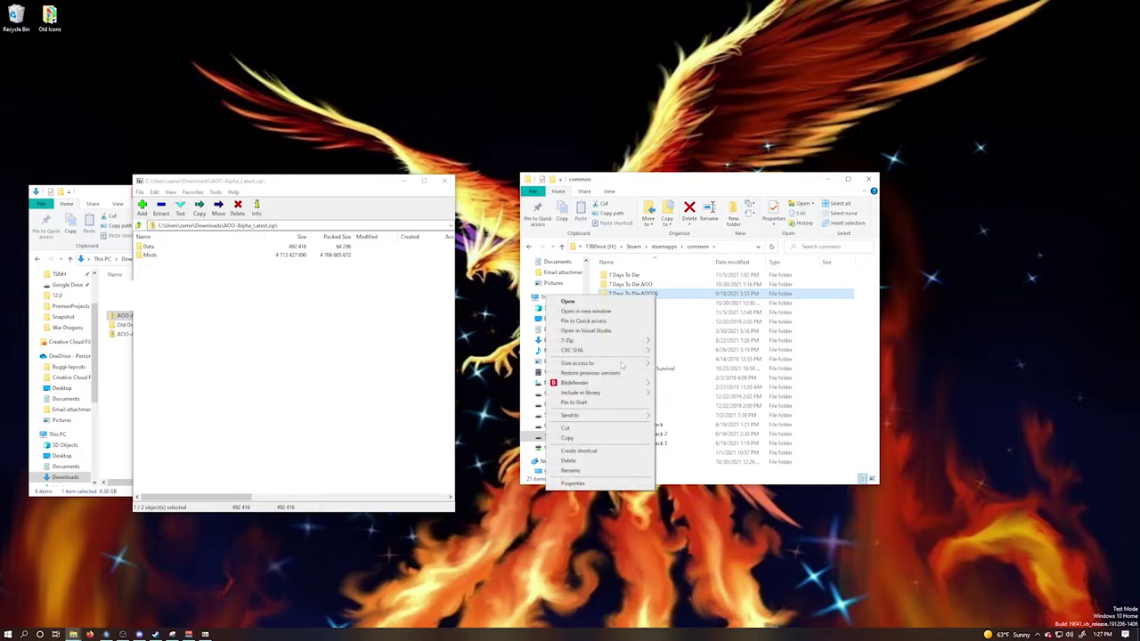
left_click(605, 469)
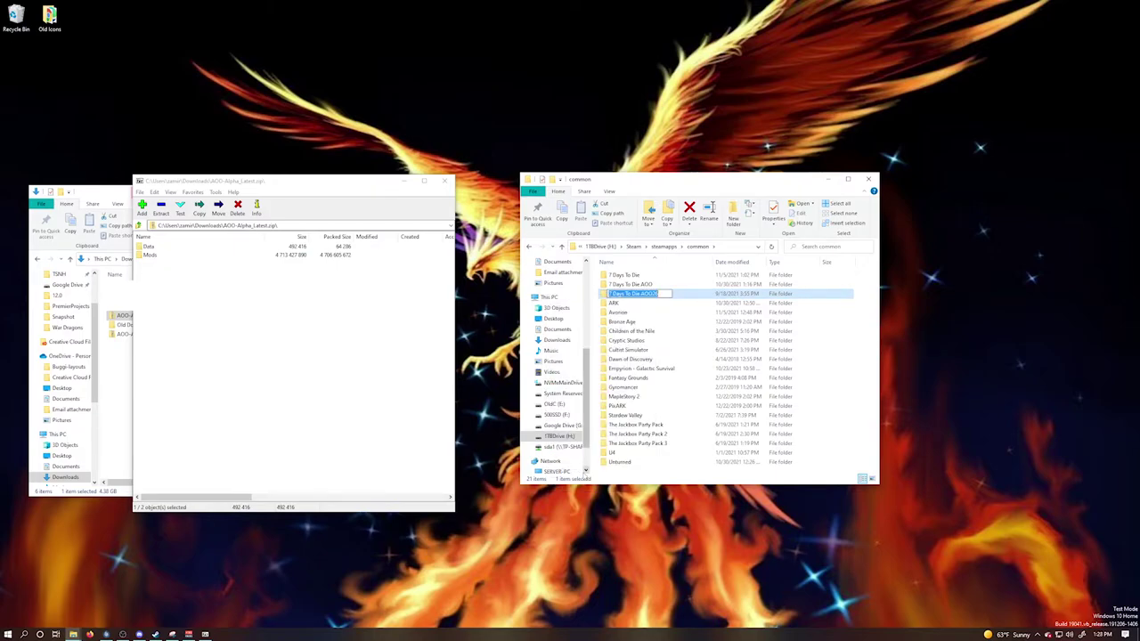
key("End")
key("BackSpace")
type("8")
key("Return")
Step: Switch to Steam and change the 7DaysToDie26 shortcut's Target and Start In paths to the 7 Days To Die AOO28 folder
left_click(155, 633)
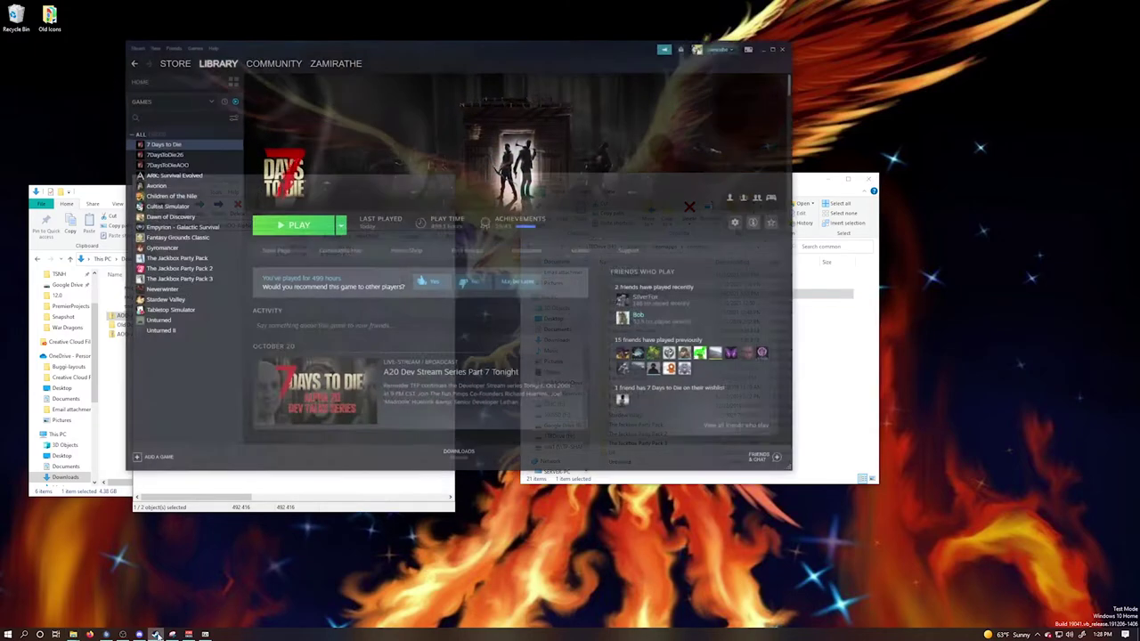
right_click(188, 144)
left_click(203, 192)
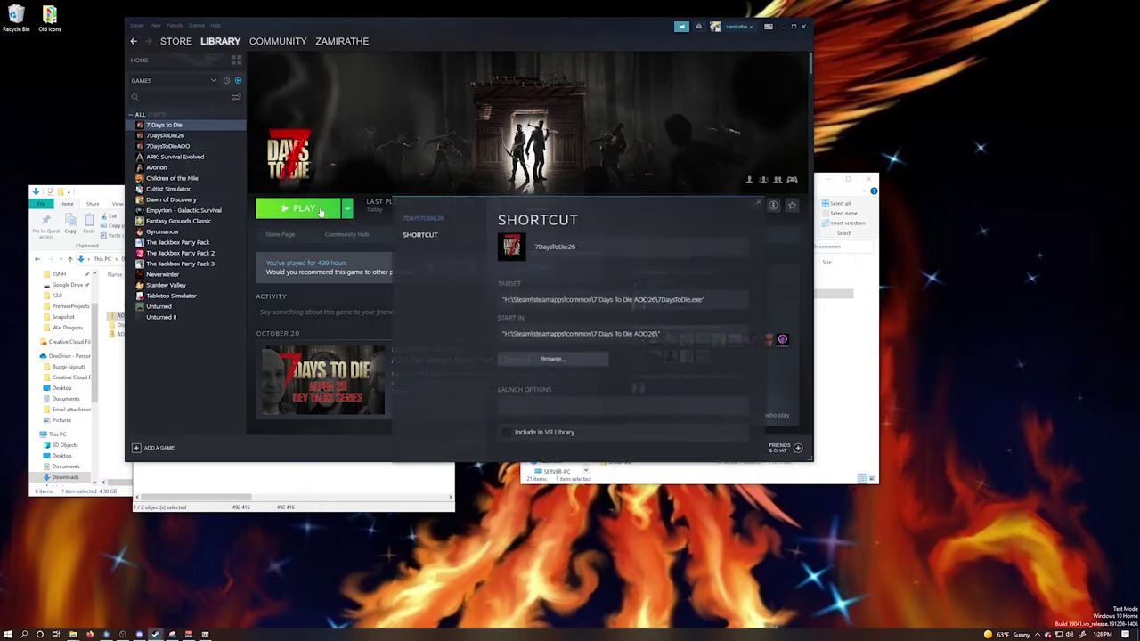
left_click(663, 303)
key("BackSpace")
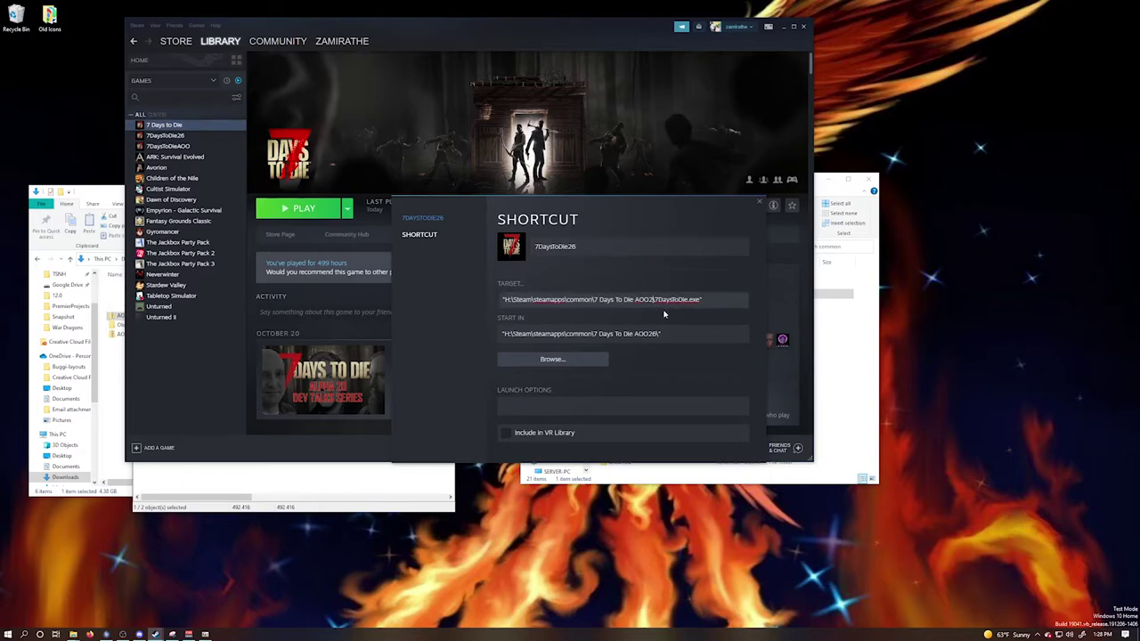
type("8")
left_click(659, 333)
key("BackSpace")
type("8")
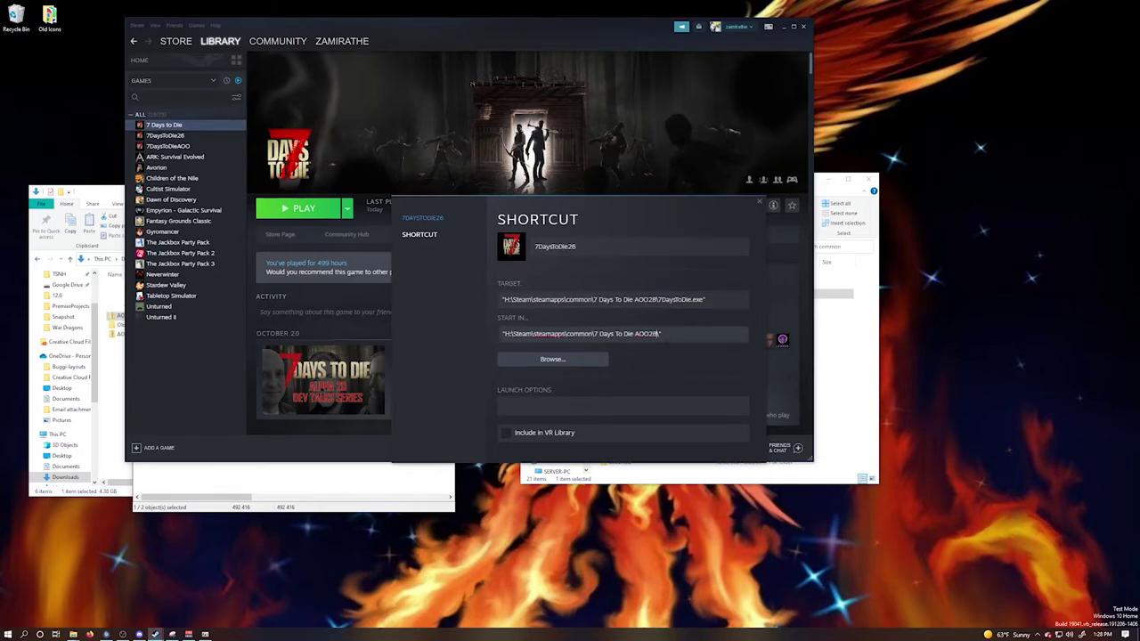
left_click(760, 204)
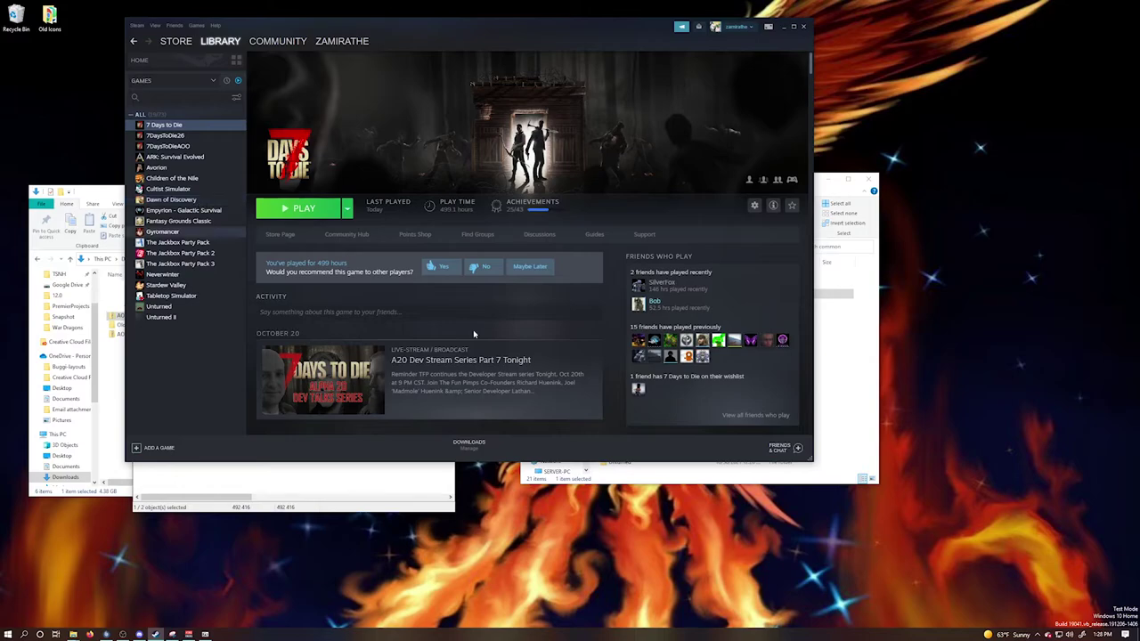
Step: Minimize Steam and open the 7 Days To Die AOO28 folder in File Explorer
left_click(785, 27)
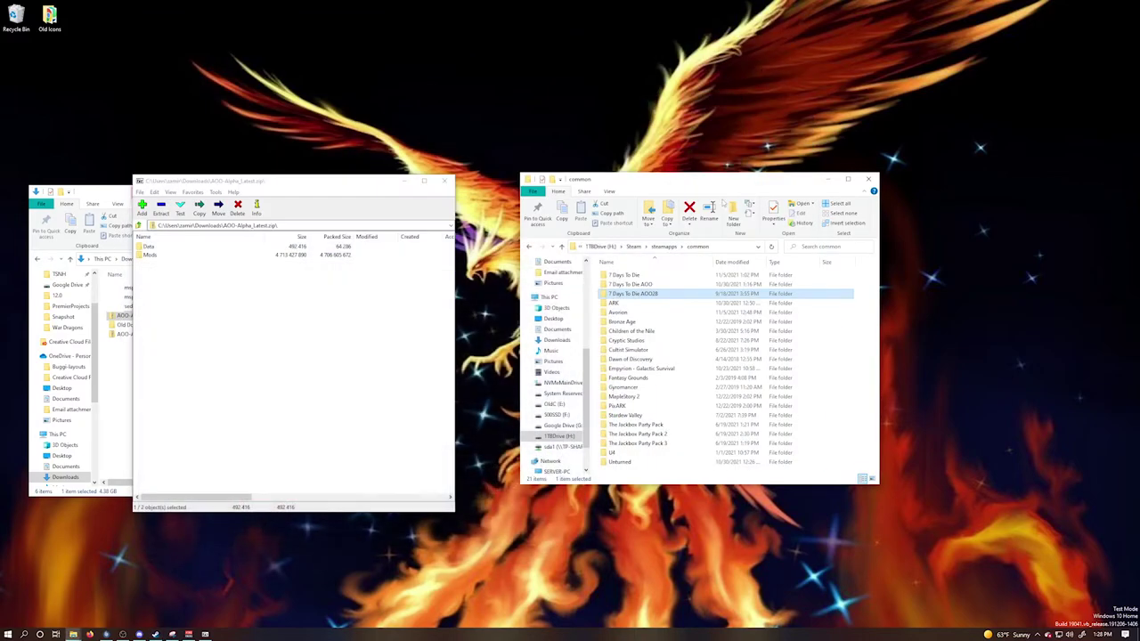
double_click(643, 296)
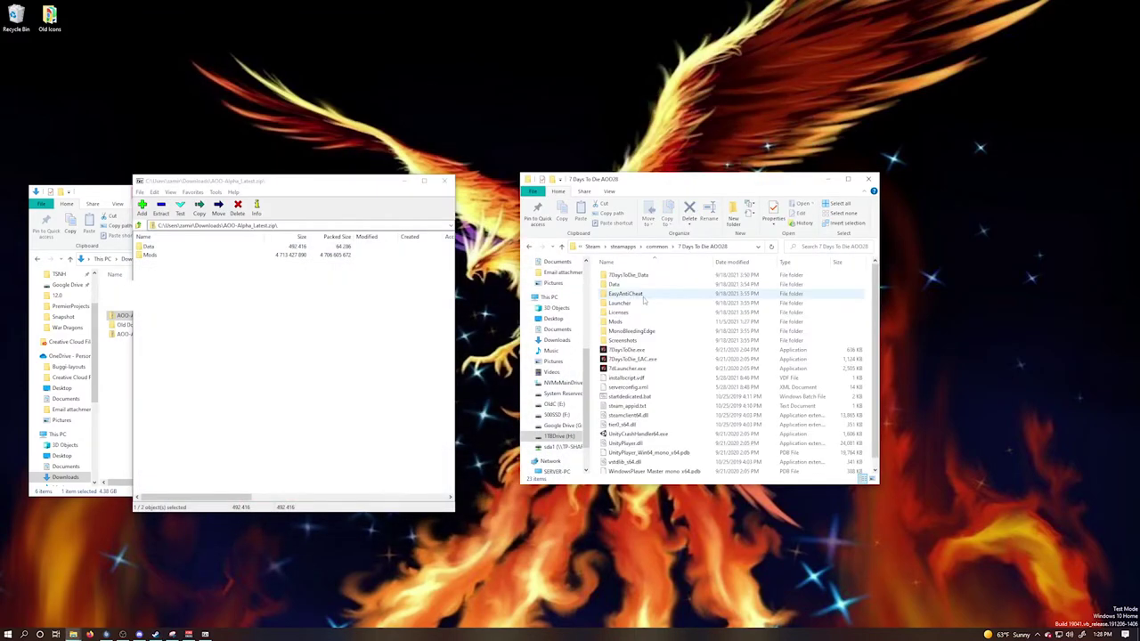